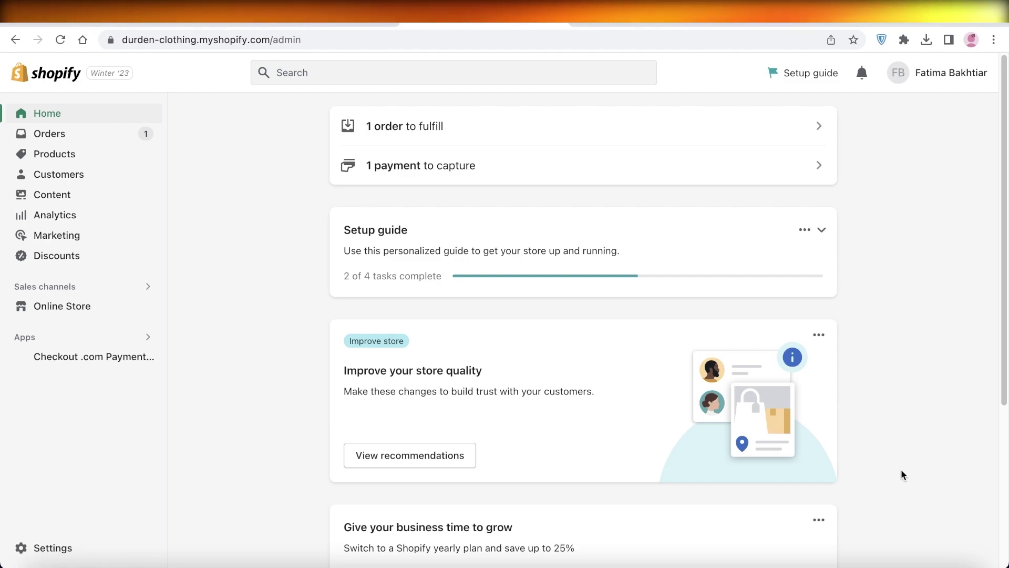
In Amazon Associates, open the Product Linking tools and browse the Product Links page
left_click(631, 15)
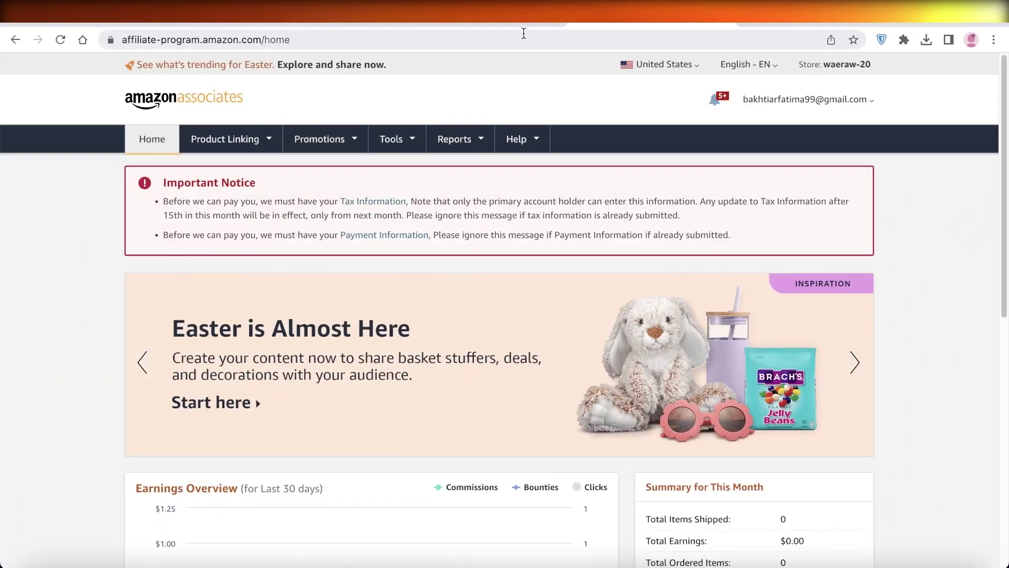
left_click(522, 27)
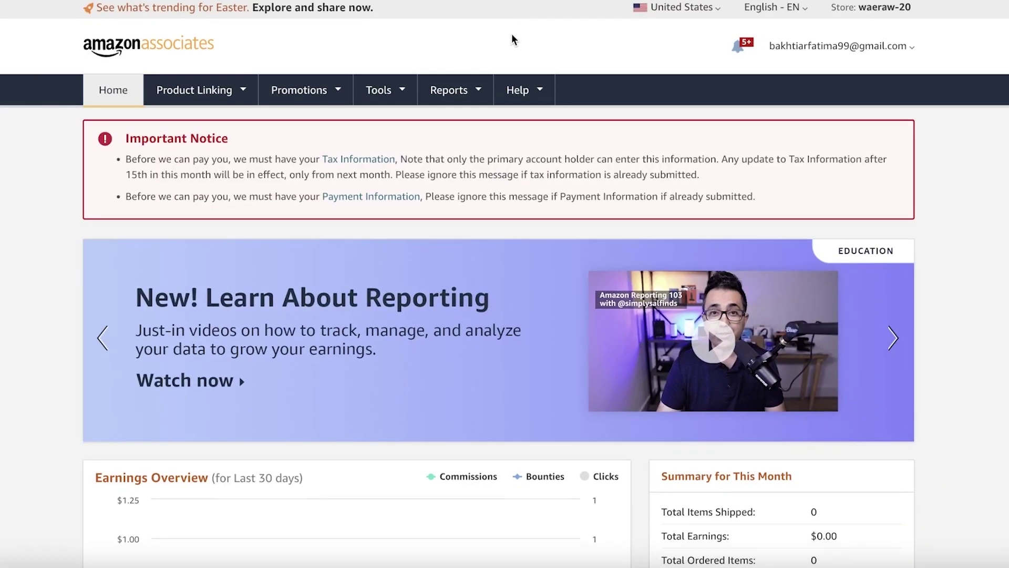
mouse_move(211, 93)
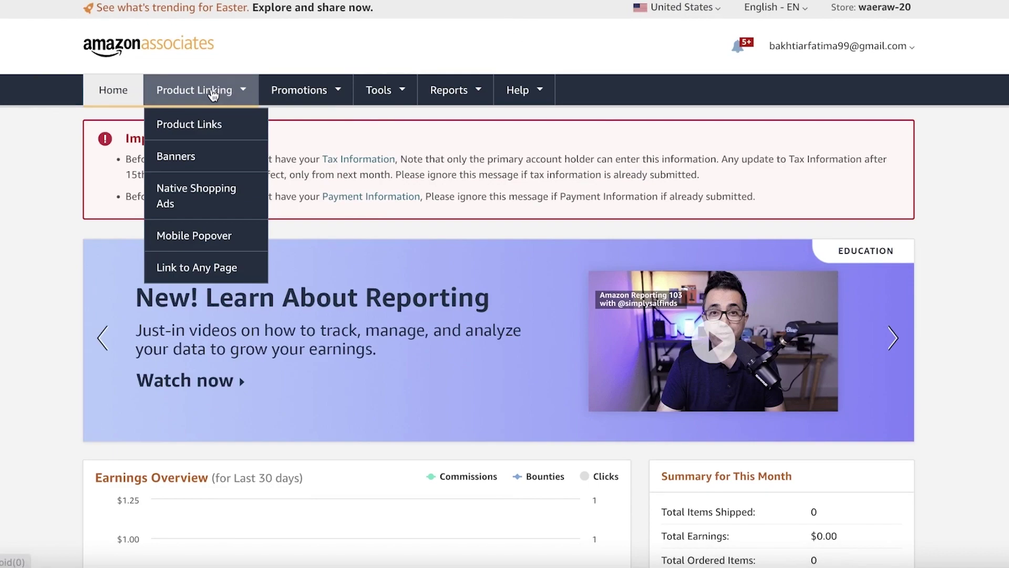
left_click(204, 130)
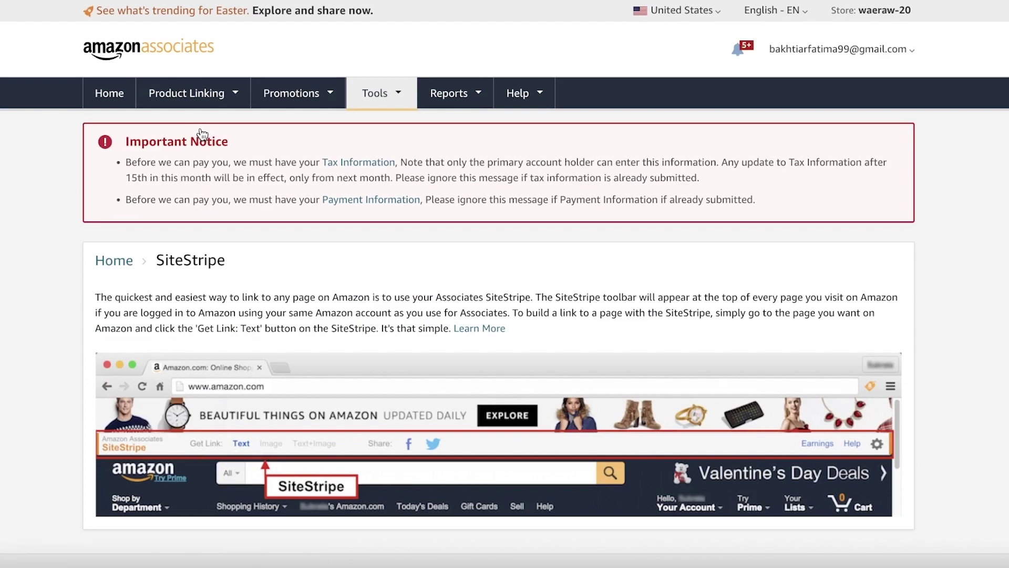
scroll(202, 134, "down", 3)
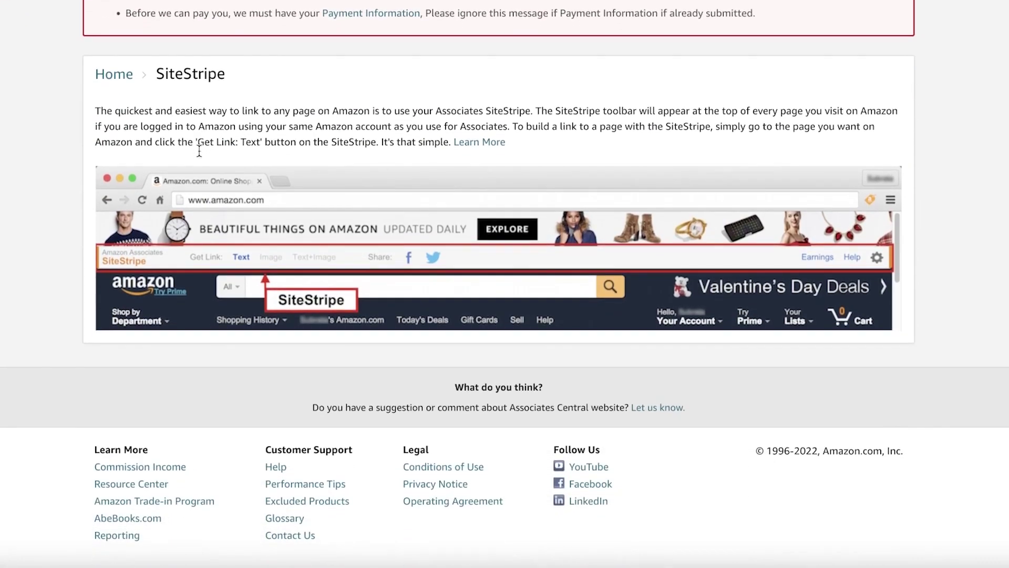
scroll(401, 126, "up", 3)
Check the account menu and Promotions, then review the Link To Any Page tool
left_click(812, 52)
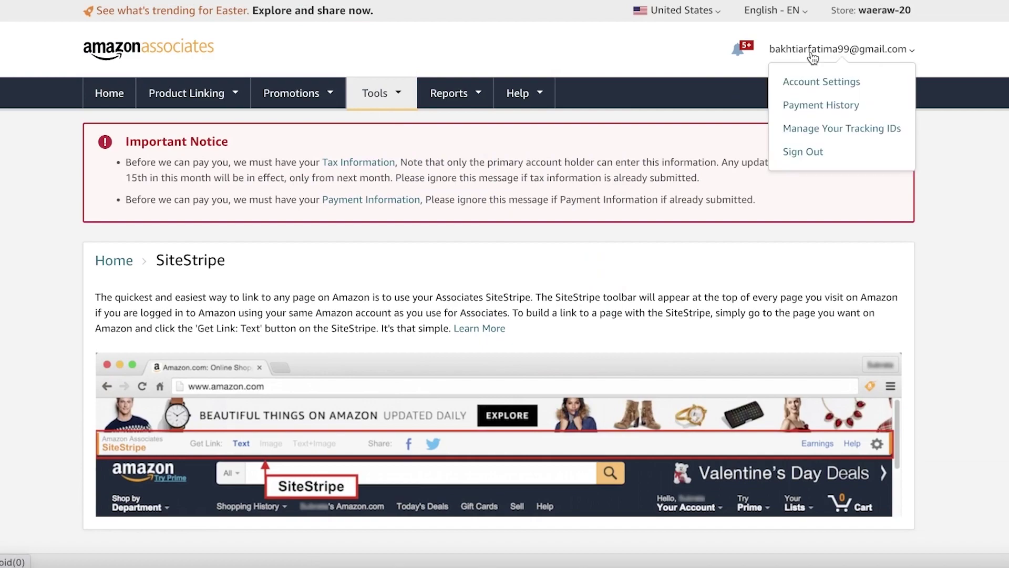
left_click(327, 97)
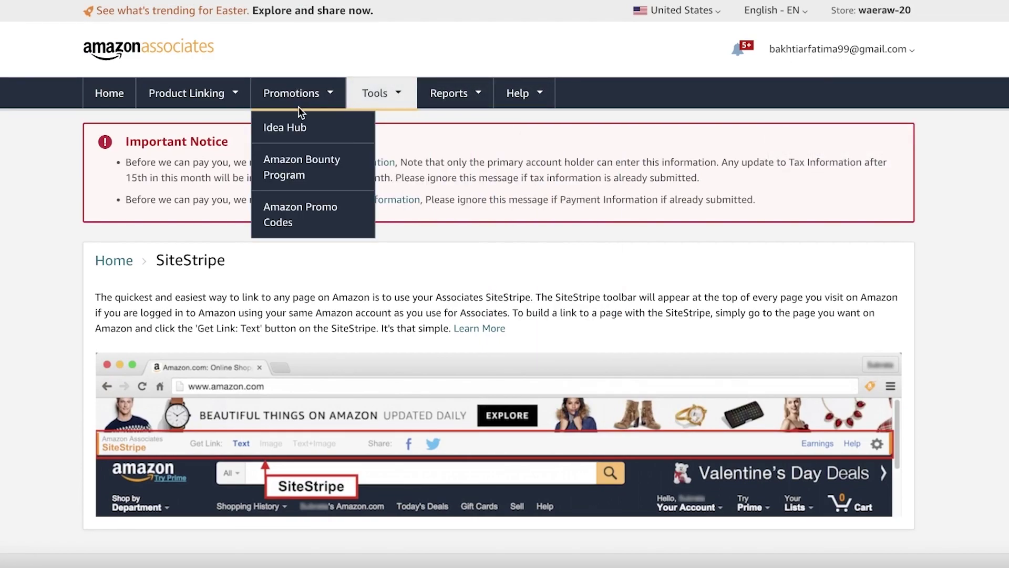
left_click(232, 97)
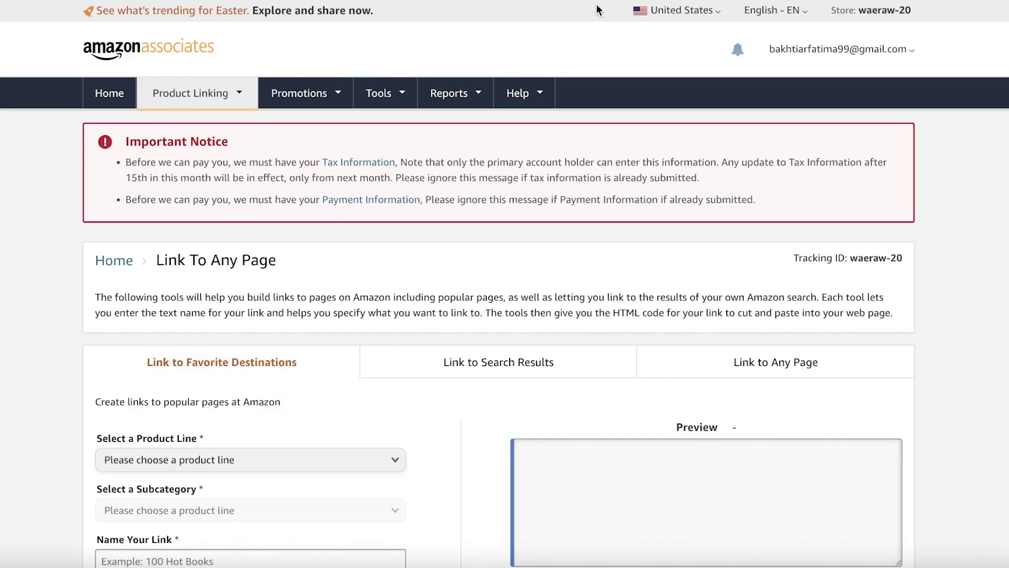
scroll(539, 64, "down", 8)
scroll(522, 72, "up", 8)
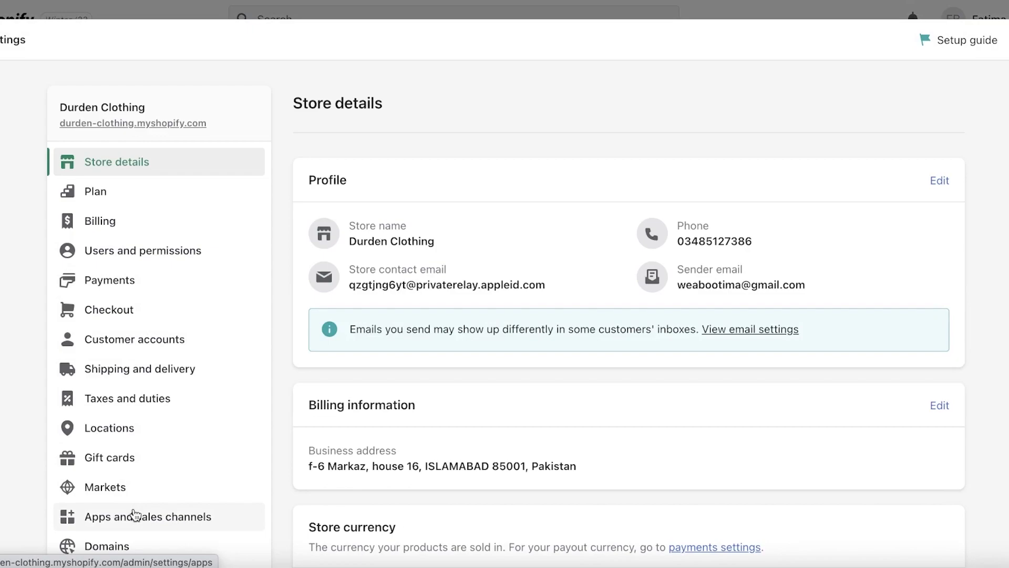
Open the store's Apps and sales channels settings, which list 5 installed apps
left_click(133, 516)
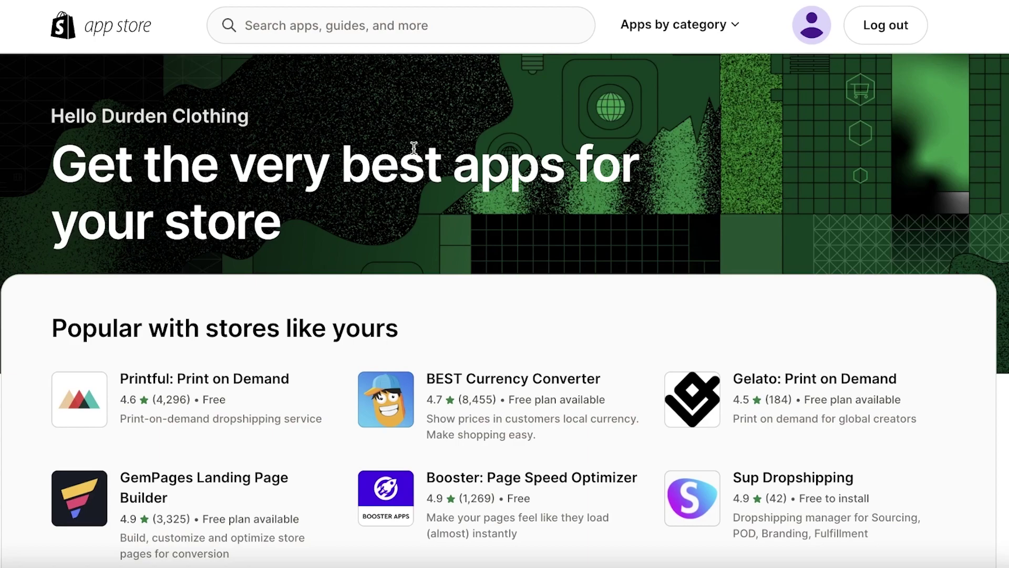
Search the App Store for 'amazon' and scroll through the 356 matching apps
left_click(431, 33)
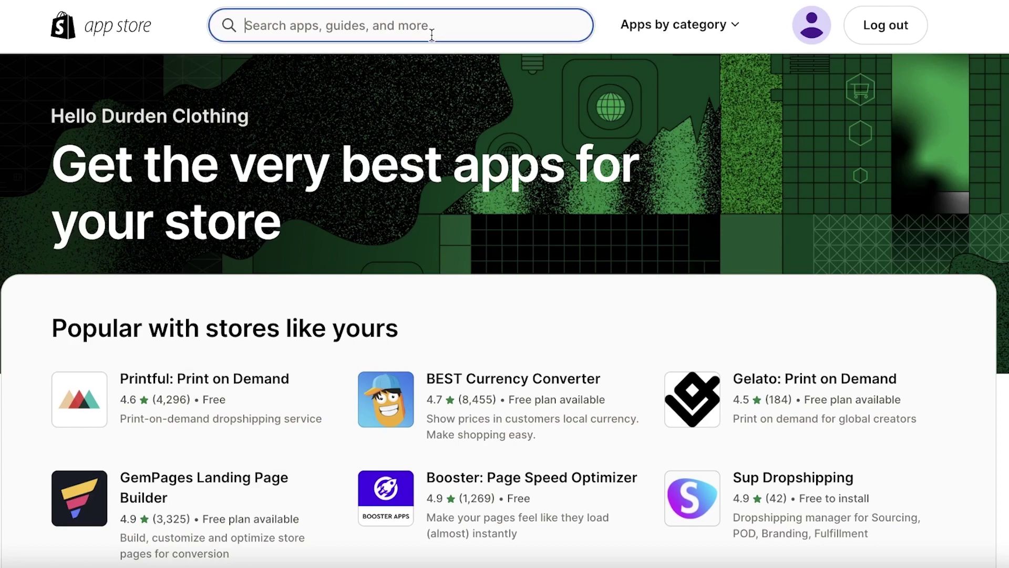
type("amazon")
key("Return")
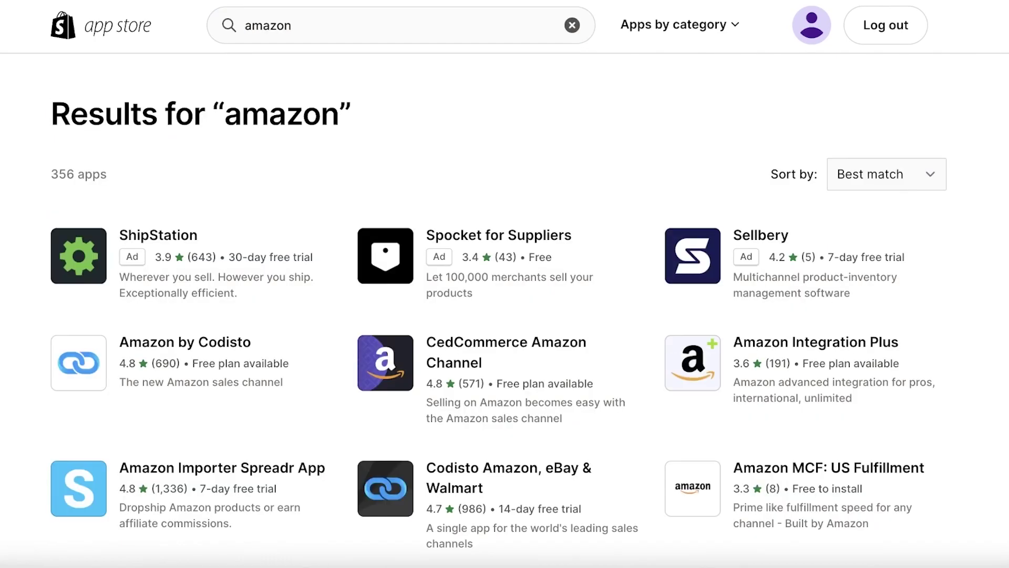
scroll(443, 89, "down", 1)
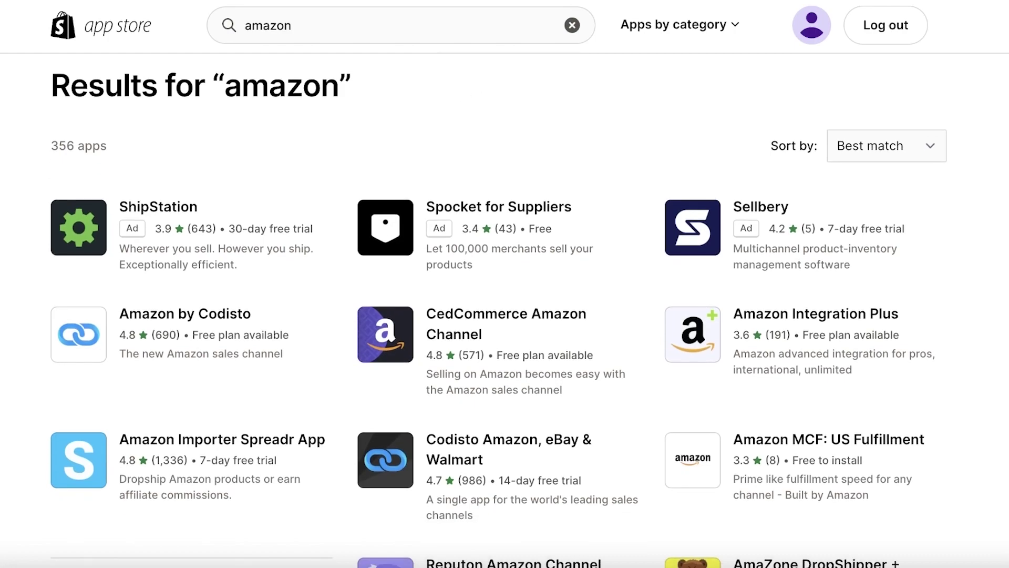
scroll(443, 89, "down", 1)
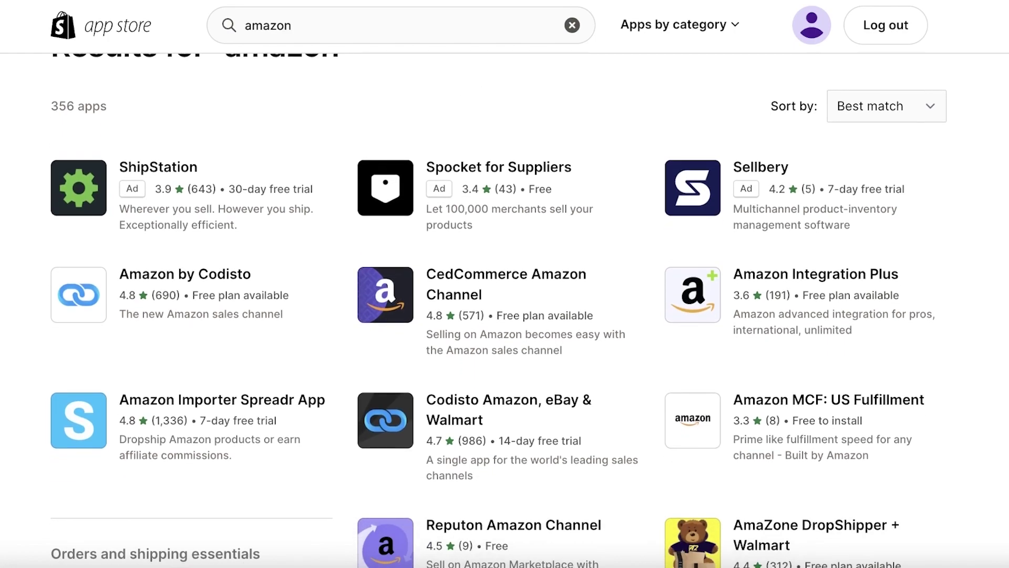
scroll(499, 310, "down", 1)
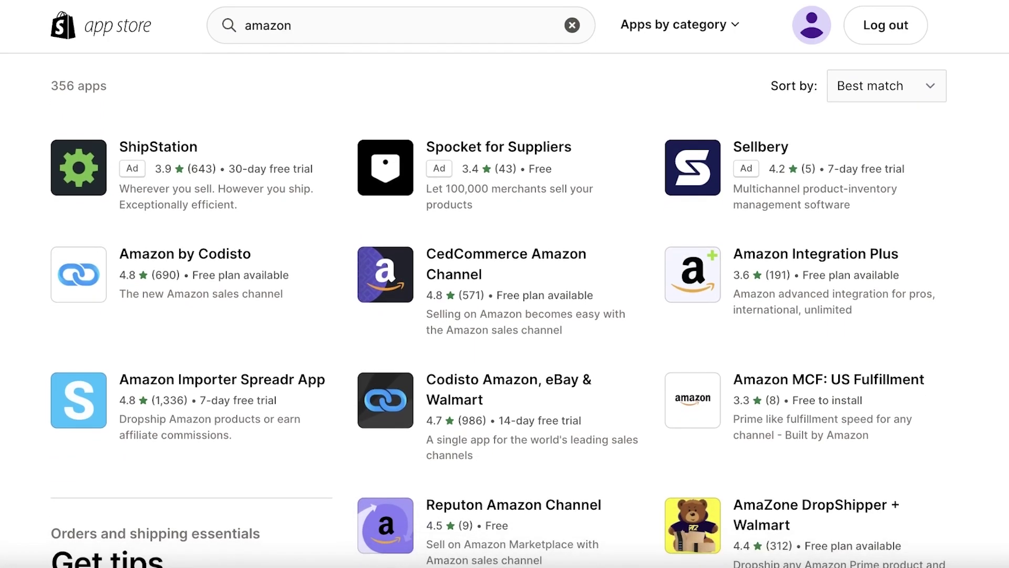
scroll(499, 310, "down", 1)
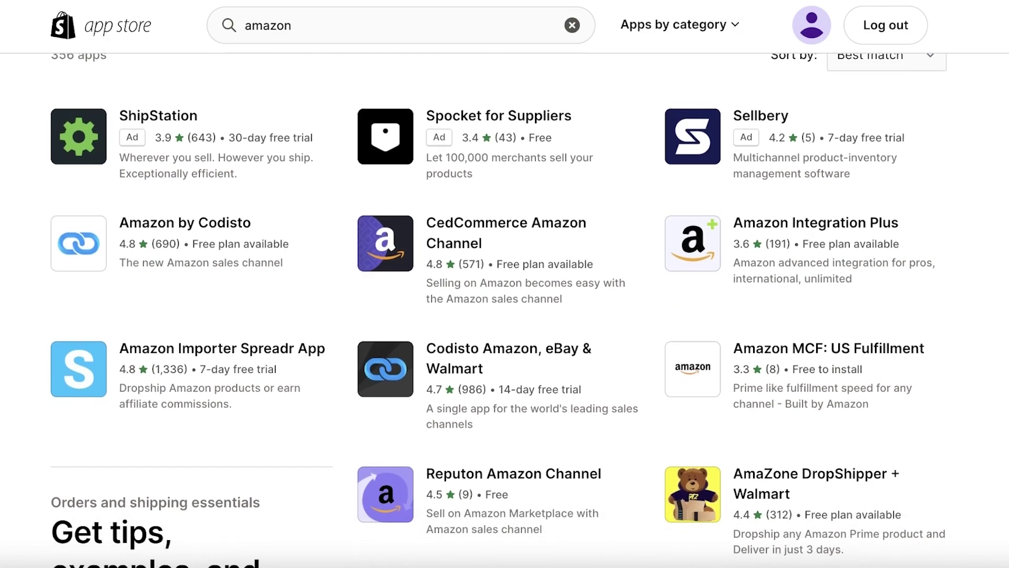
scroll(500, 310, "down", 1)
scroll(499, 311, "up", 2)
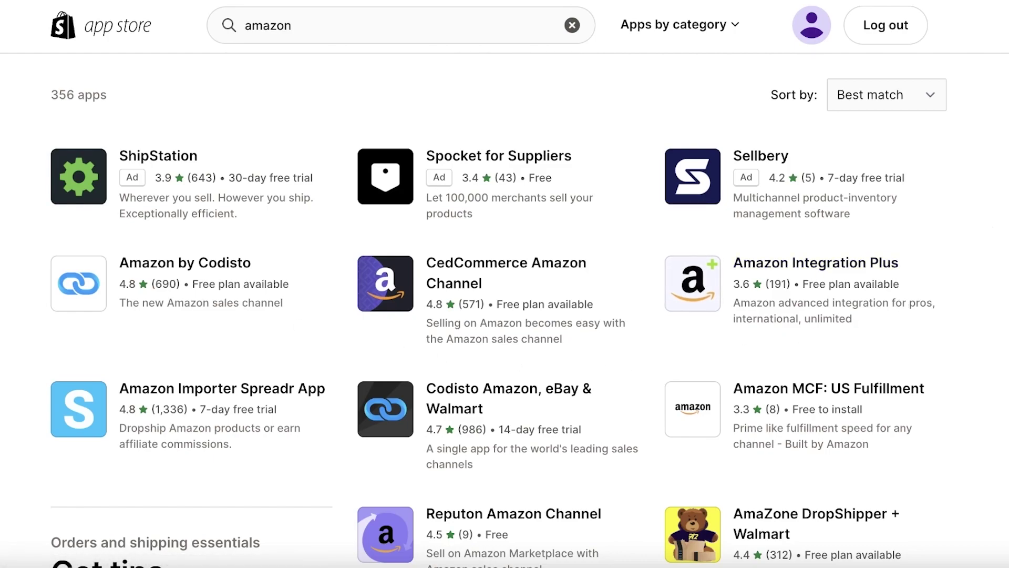
scroll(500, 312, "down", 1)
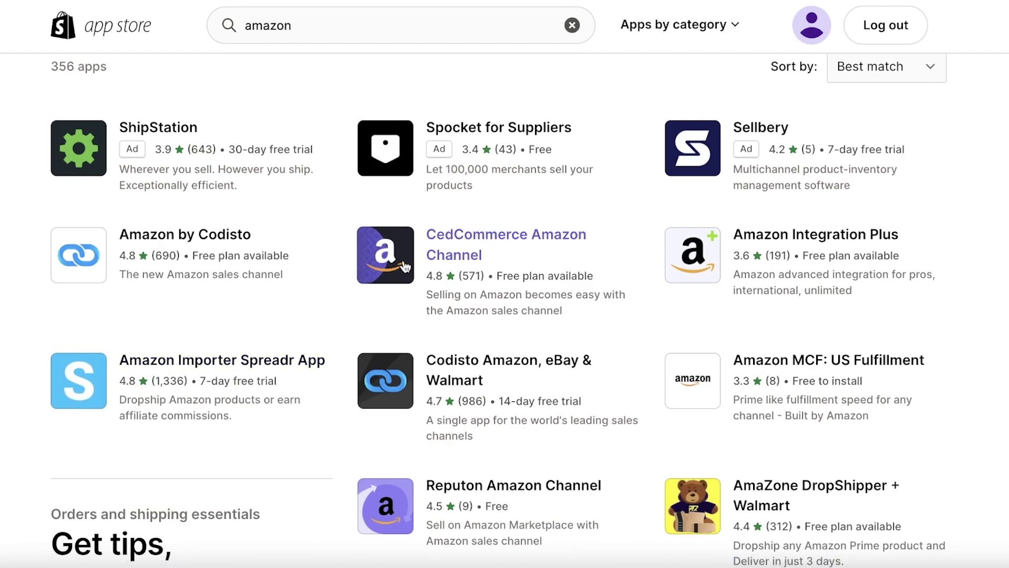
Install the Amazon Importer Spreadr App and approve its $5.00-per-30-days Basic Account plan
left_click(163, 374)
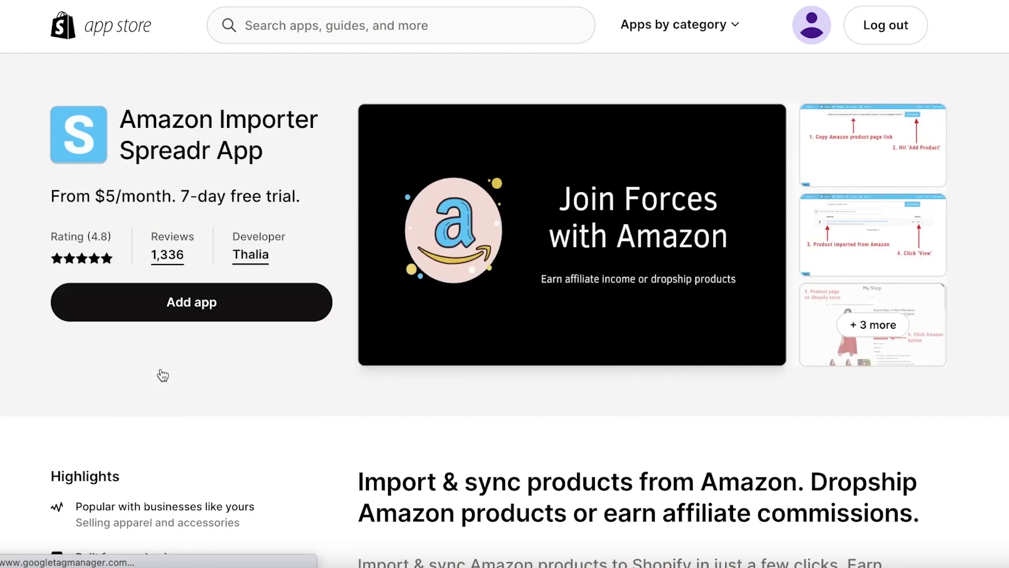
left_click(167, 305)
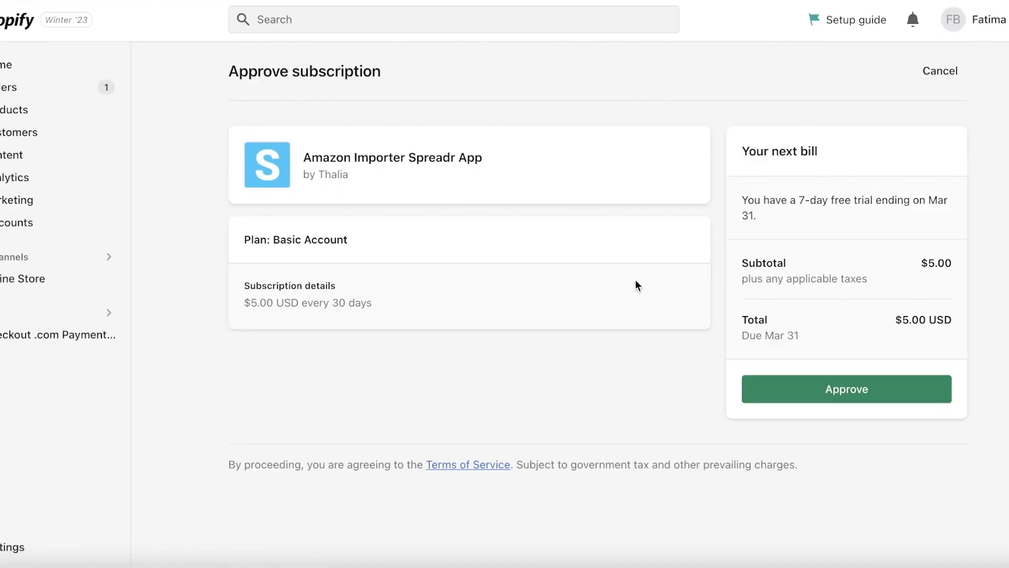
left_click(829, 398)
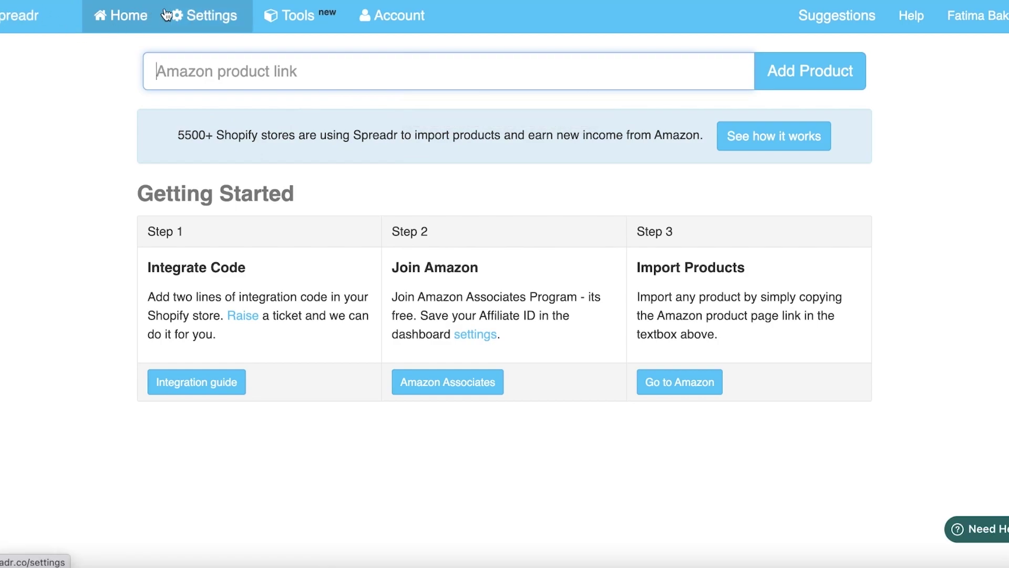
Review Spreadr's United States Affiliate / Associate ID setting and the Associates account menu
left_click(193, 22)
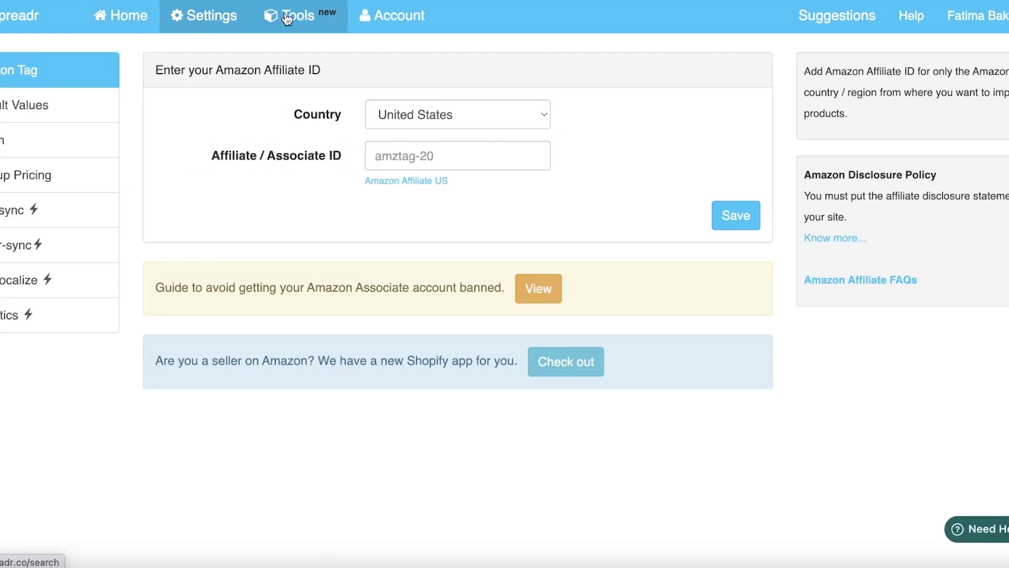
left_click(420, 154)
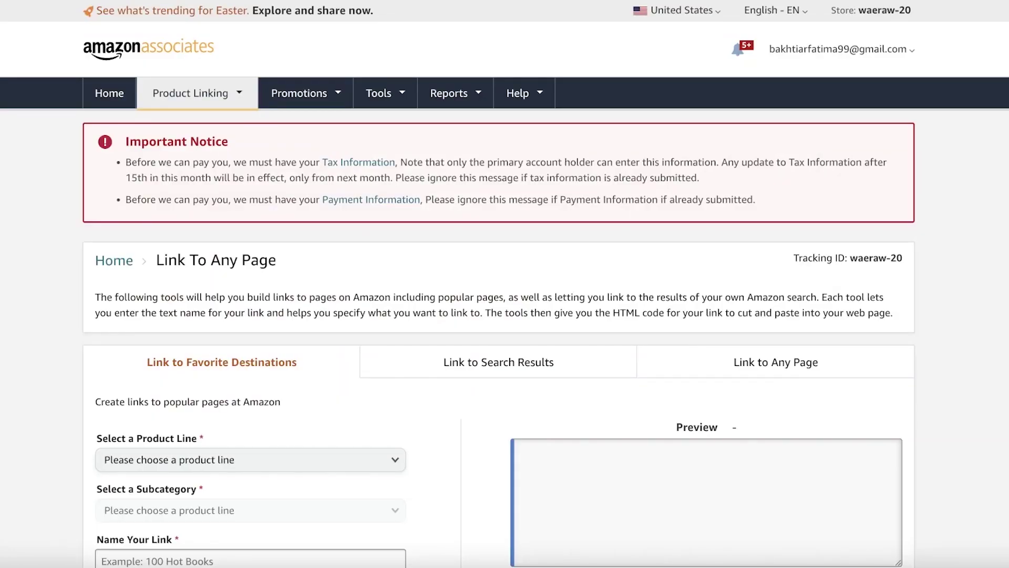
left_click(810, 51)
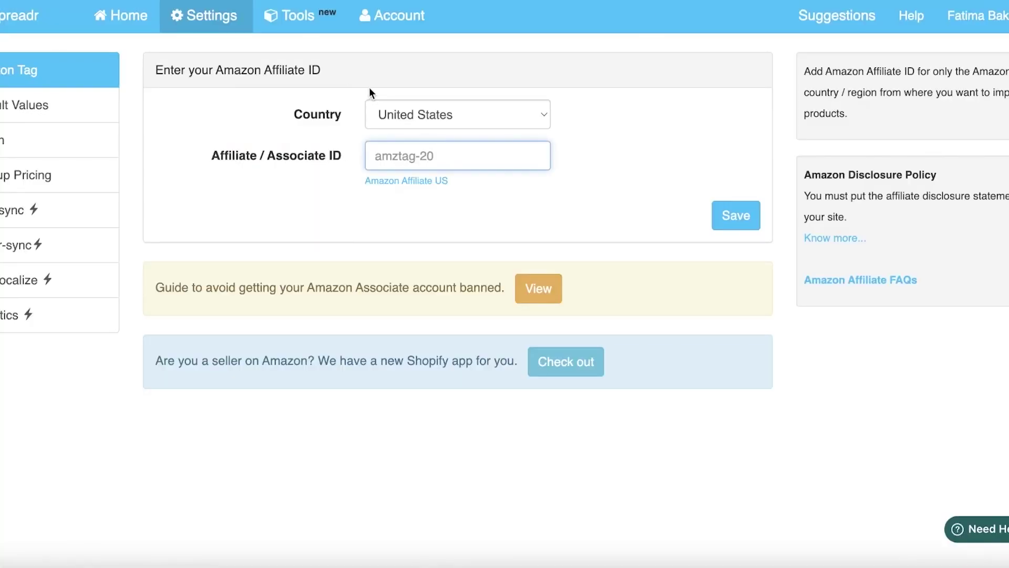
left_click(308, 30)
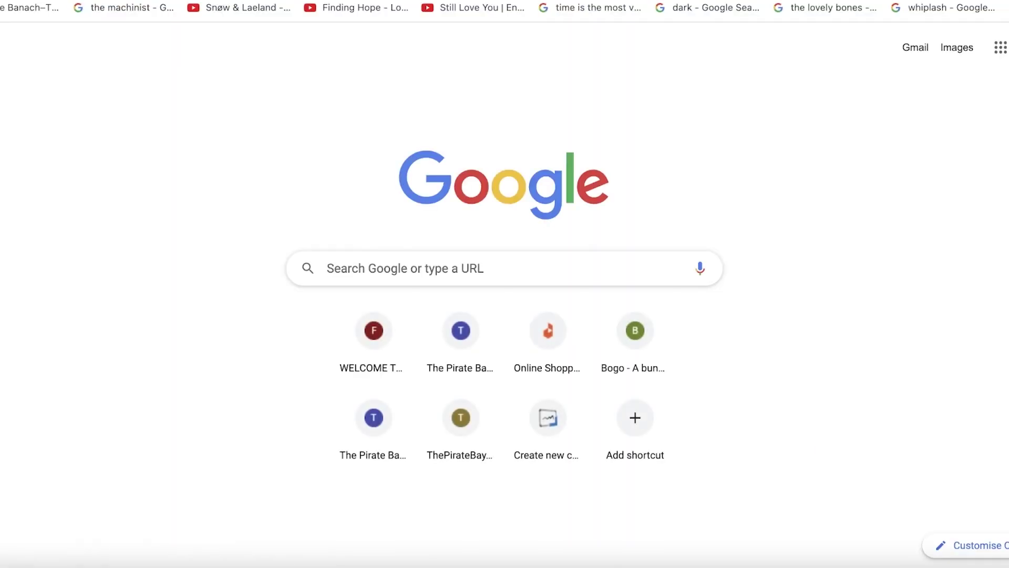
View Spreadr's Account Details showing the Basic $5-per-month plan, then return to Spreadr Home
type("am")
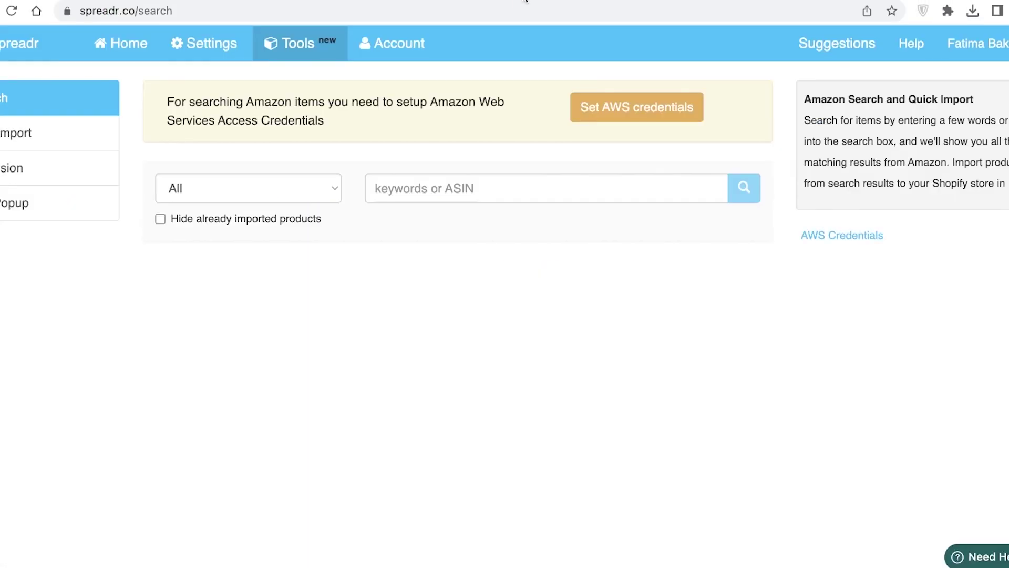
left_click(381, 49)
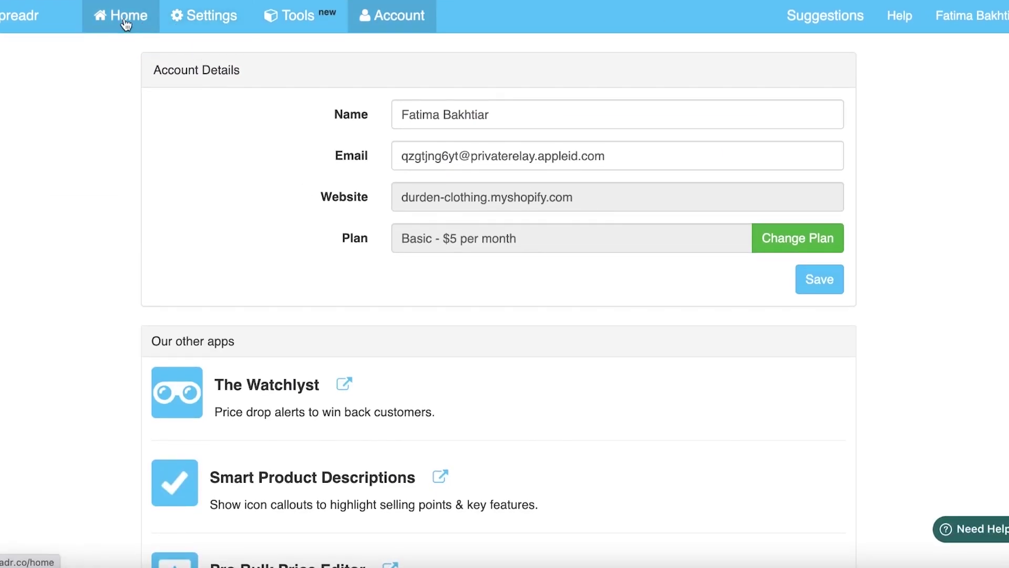
left_click(126, 25)
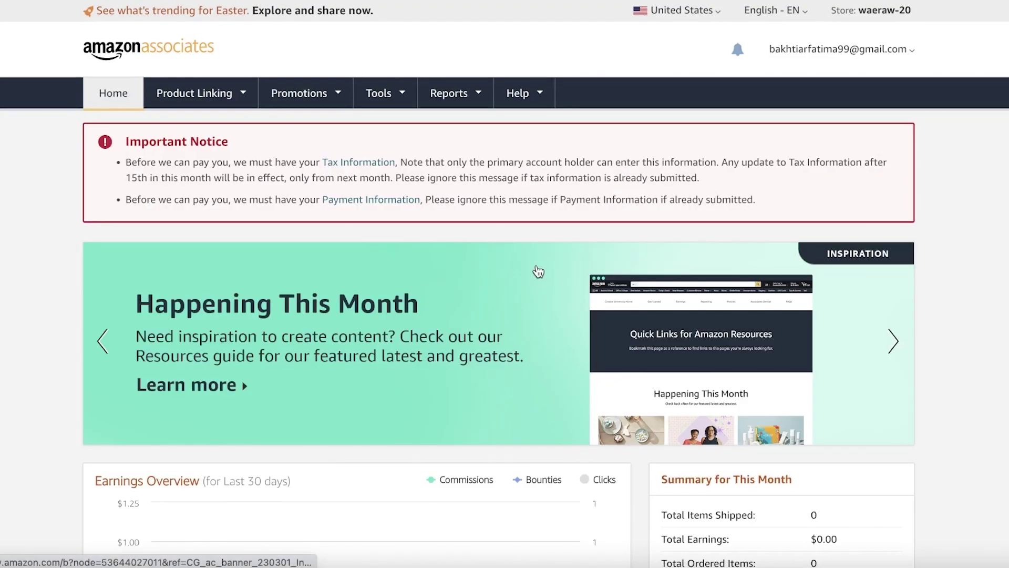
Scroll through the Associates Earnings Overview, showing $0.00 for the last 30 days
scroll(402, 227, "down", 5)
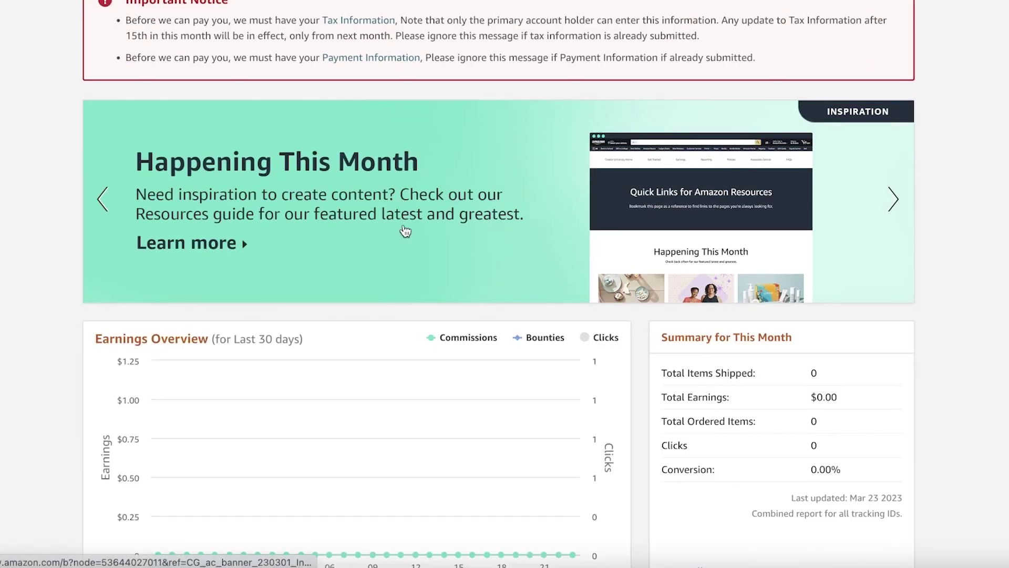
scroll(862, 249, "up", 5)
scroll(862, 250, "down", 7)
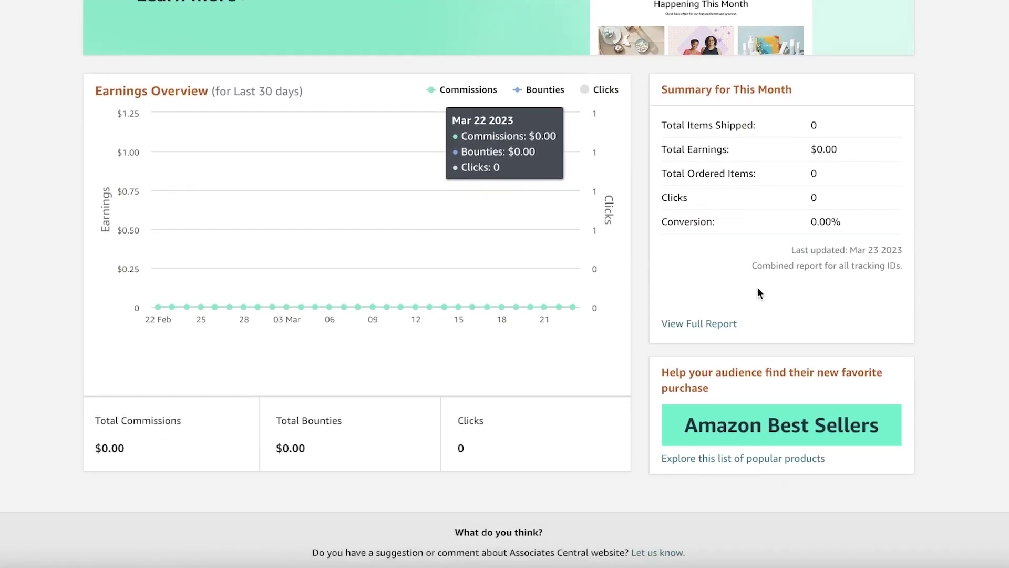
scroll(466, 297, "down", 3)
scroll(459, 285, "up", 10)
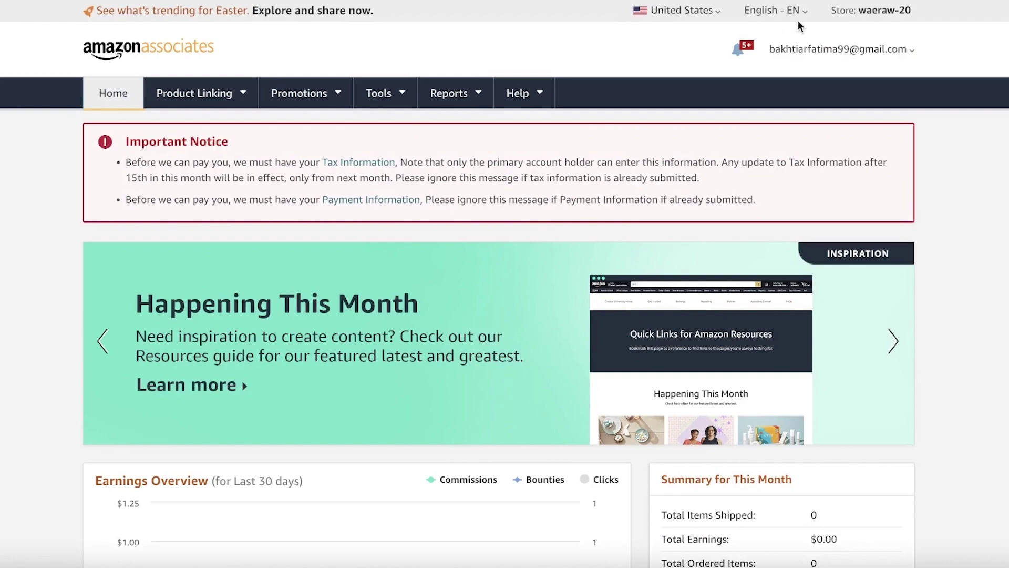
mouse_move(221, 100)
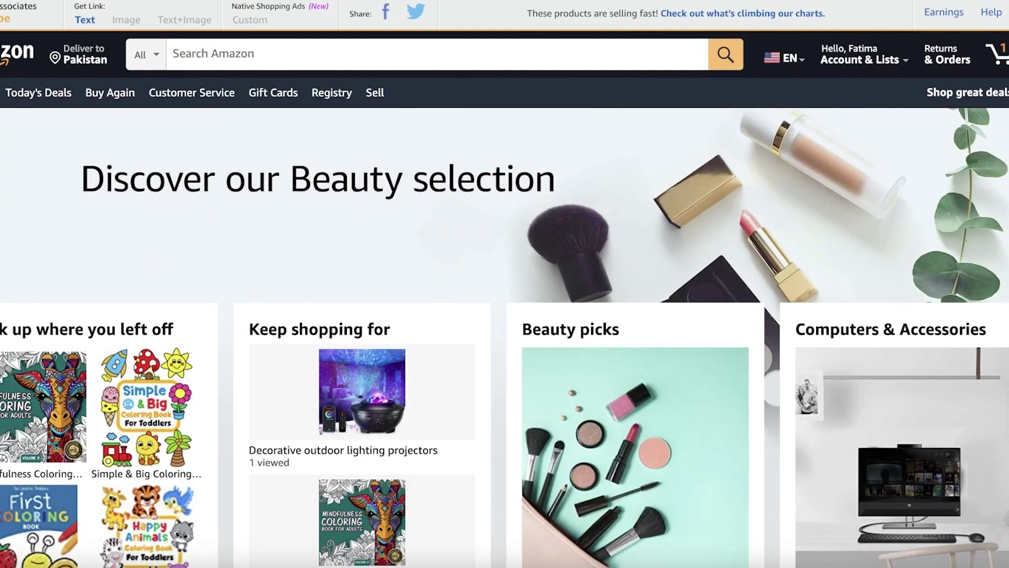
Browse the Amazon home page and its departments menu
scroll(475, 144, "down", 15)
scroll(476, 144, "down", 15)
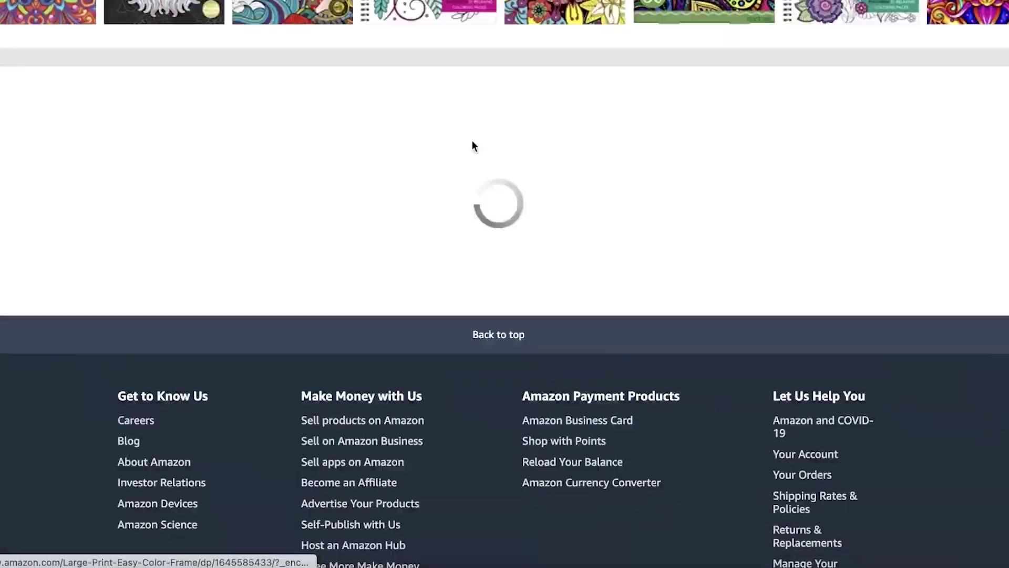
scroll(471, 144, "up", 20)
left_click(1, 92)
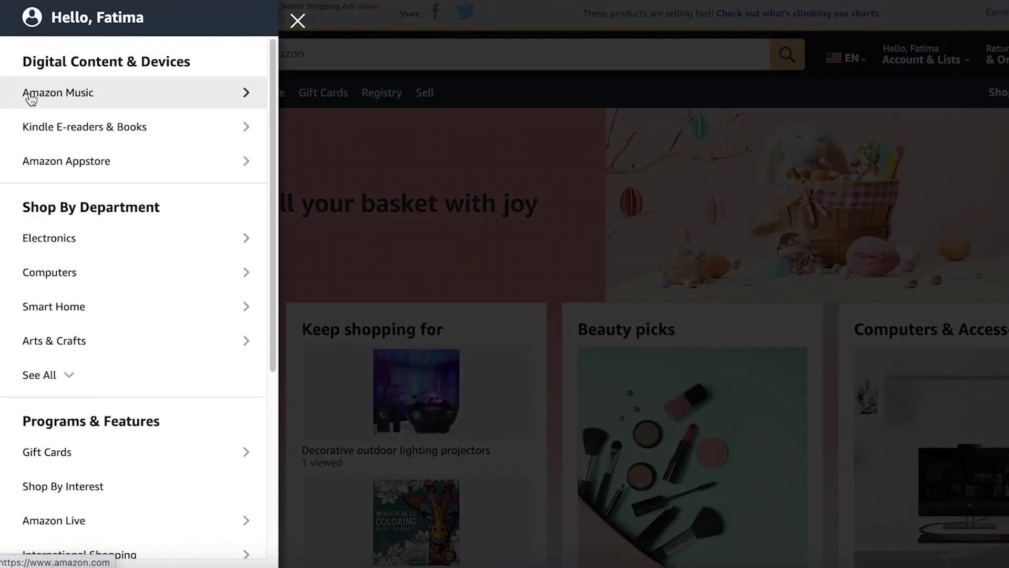
scroll(97, 364, "down", 3)
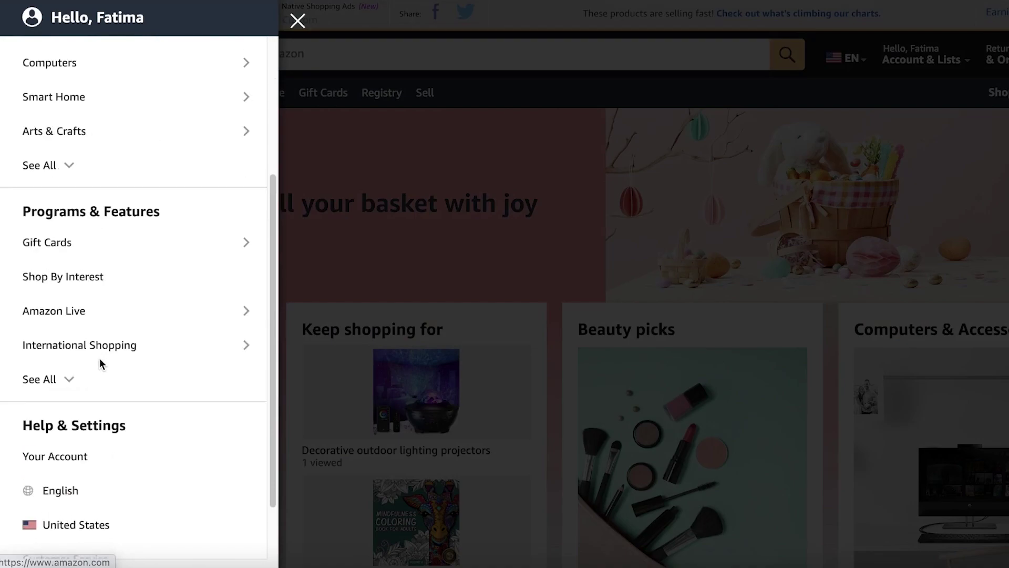
left_click(500, 56)
Search Amazon for 'dresses', open the blue BTFBM wrap dress, and copy its page link
left_click(472, 48)
type("dresses")
key("Return")
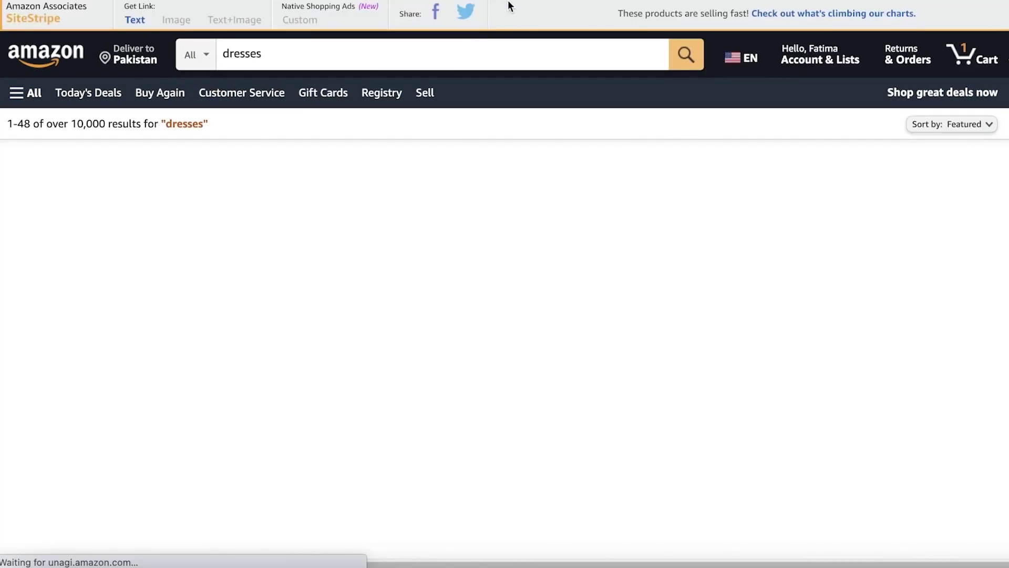
scroll(580, 31, "down", 3)
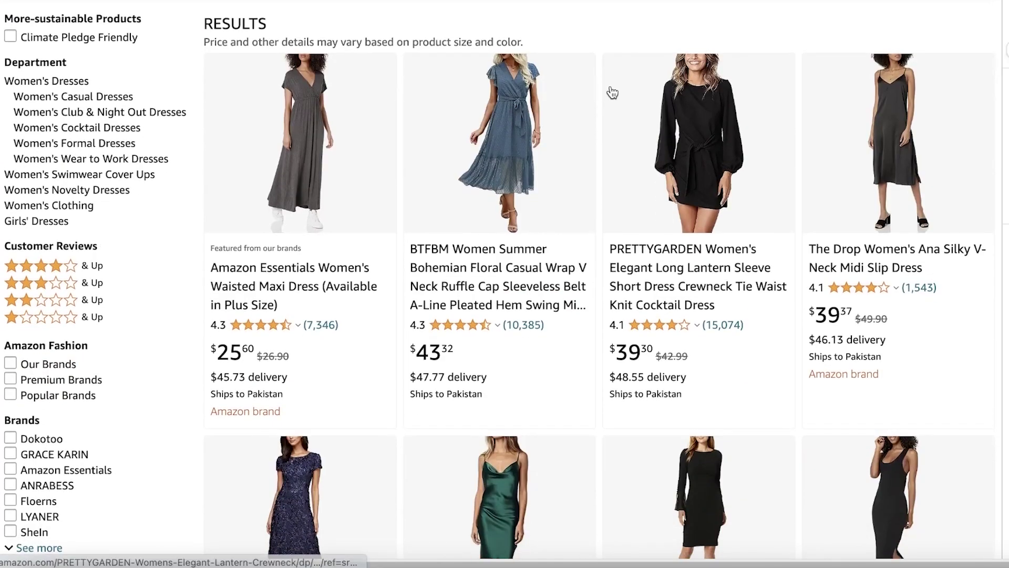
left_click(510, 130)
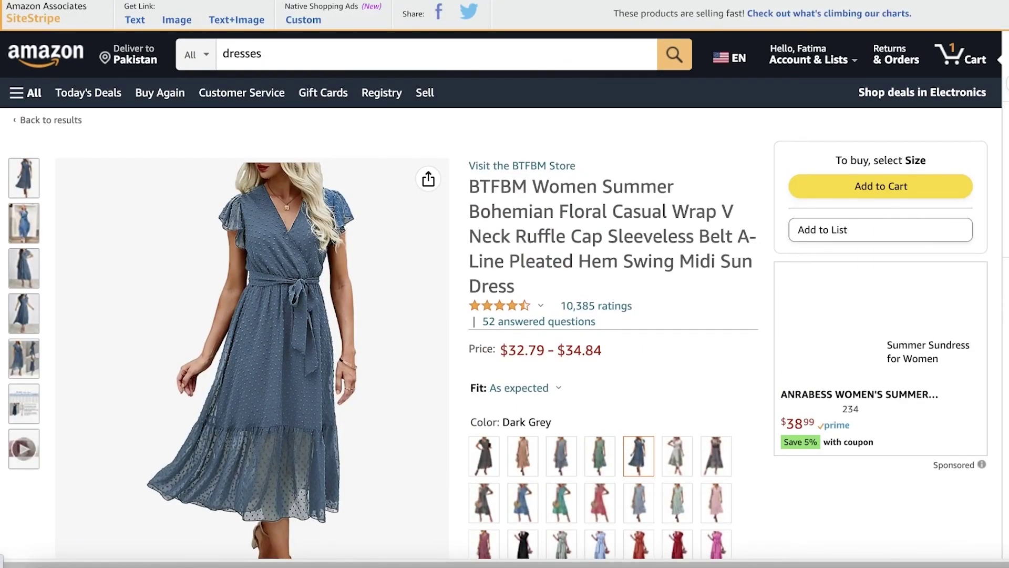
right_click(5, 2)
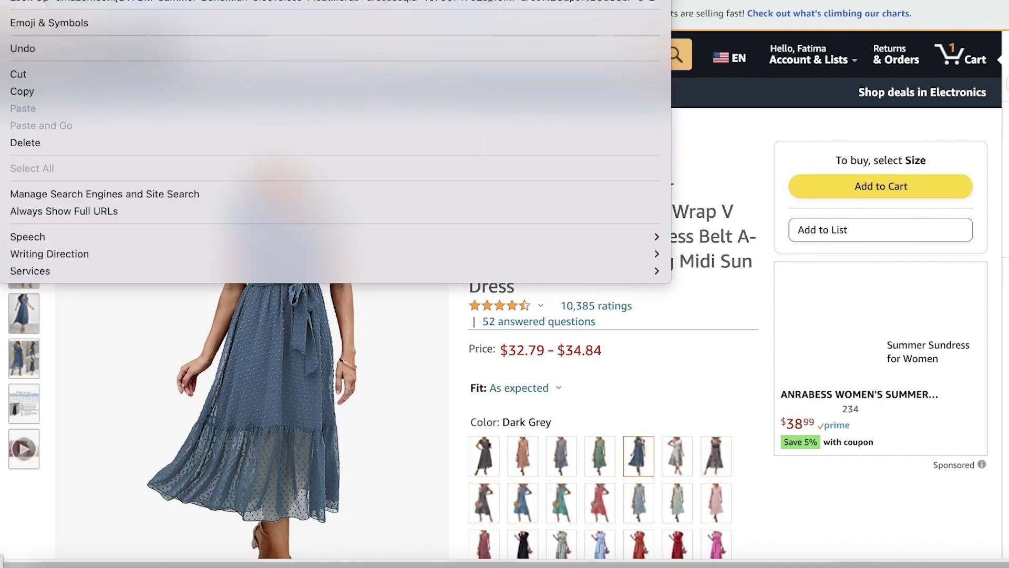
left_click(531, 81)
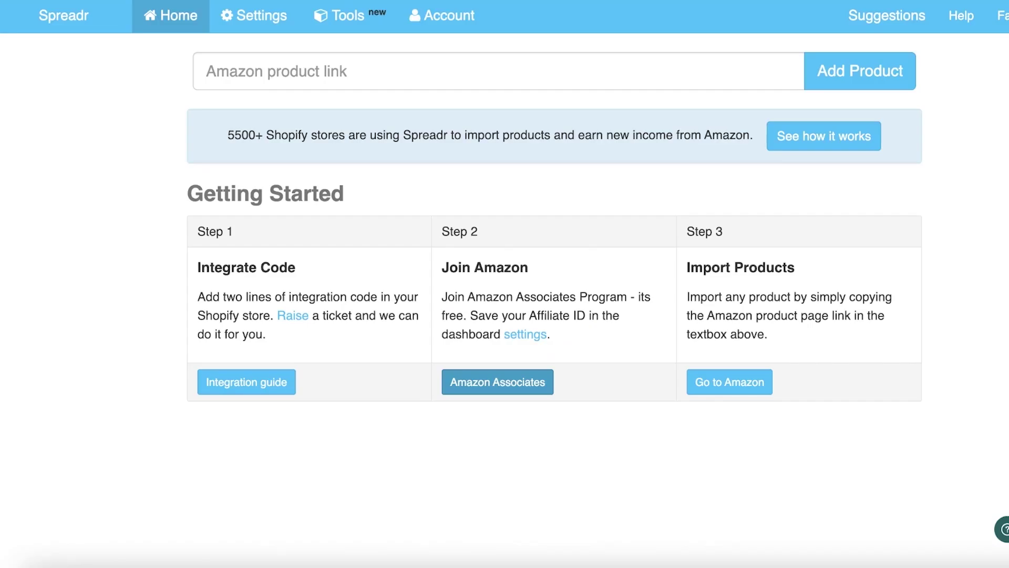
Paste the BTFBM dress's Amazon link into Spreadr, add the product, and dismiss the success popup
right_click(374, 68)
left_click(401, 181)
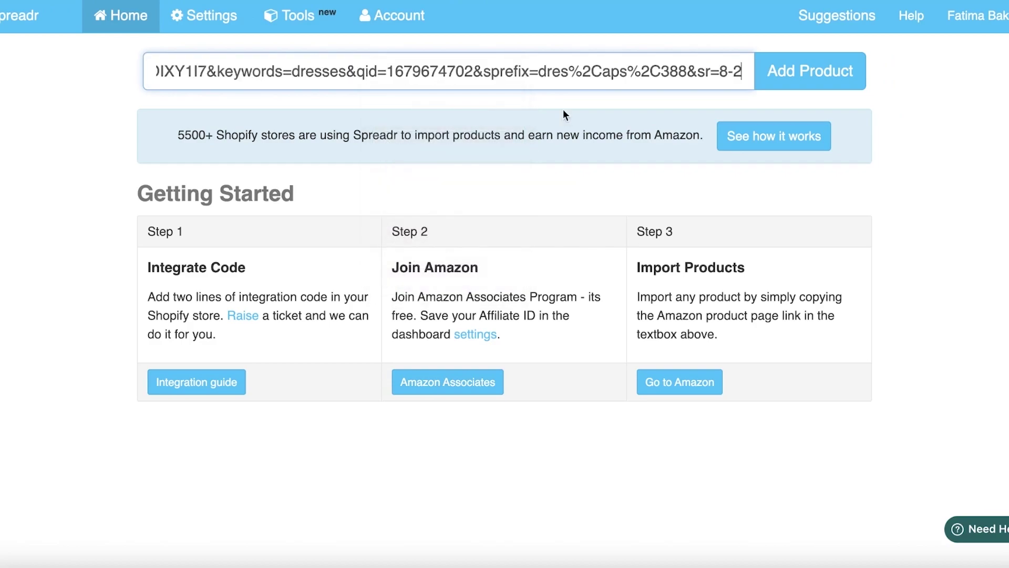
left_click(812, 70)
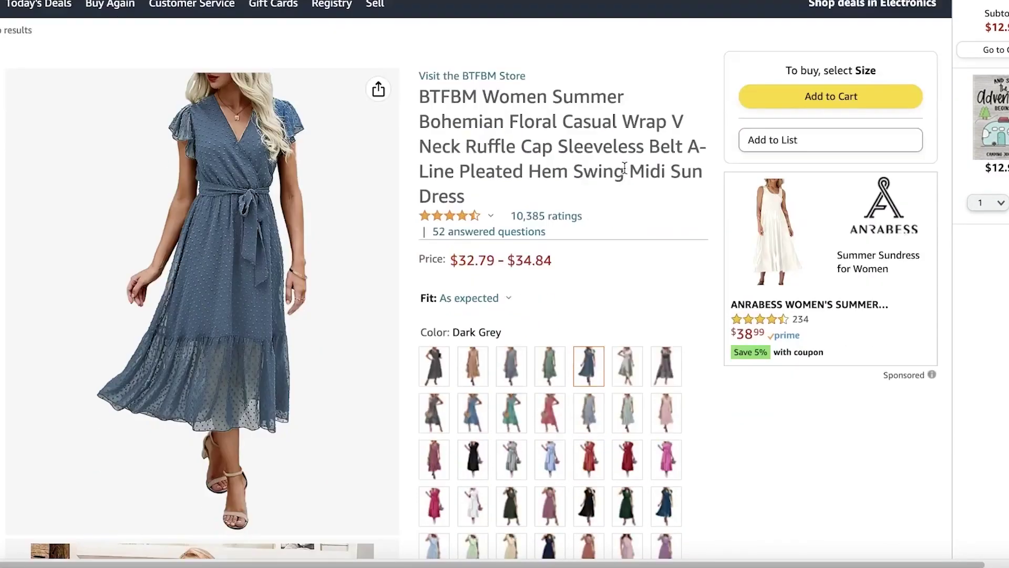
scroll(624, 167, "down", 18)
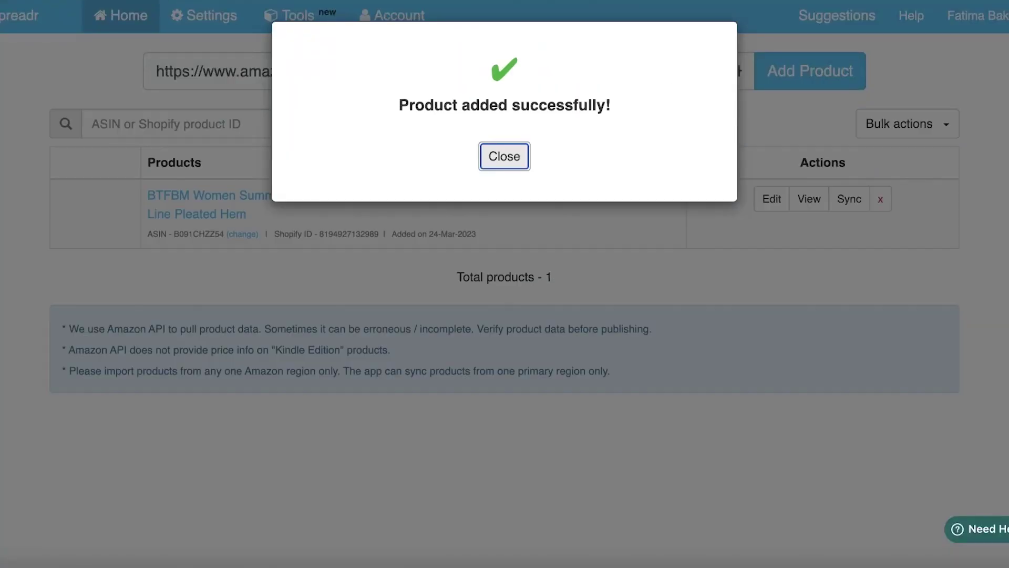
left_click(493, 150)
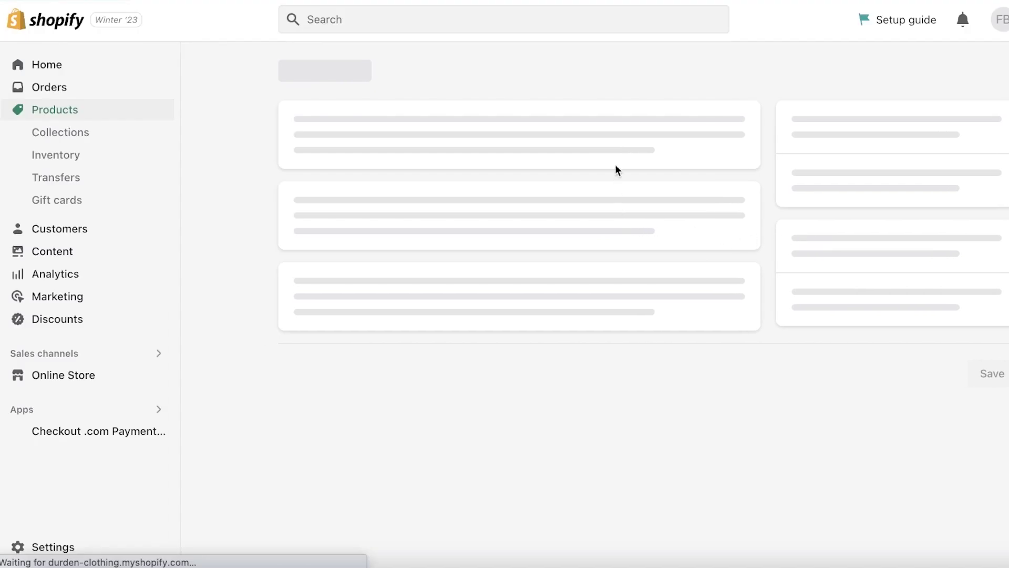
Trim the product title to 'Bohemian Floral Casual Wrap' by deleting its leading and trailing words
scroll(431, 160, "down", 10)
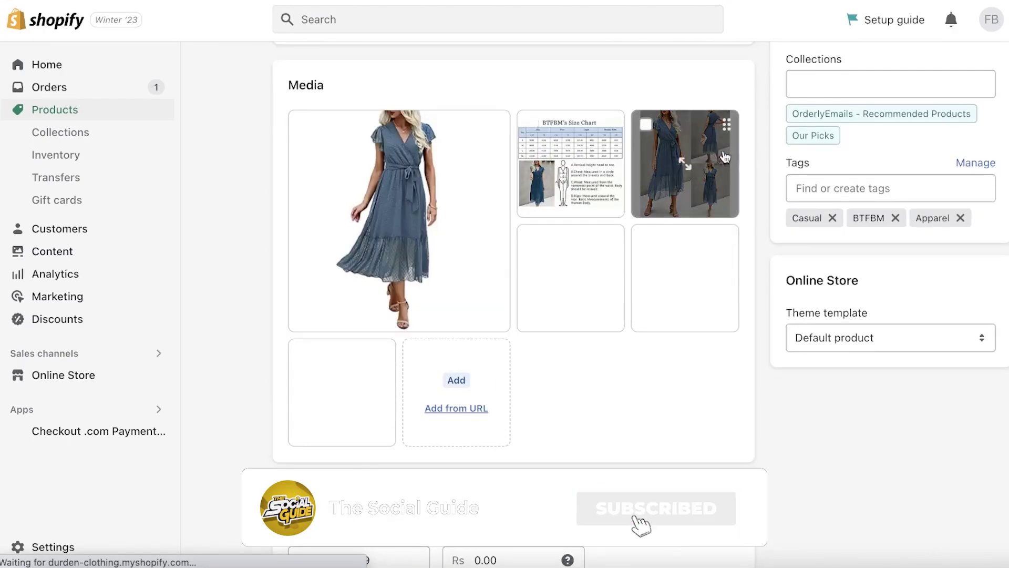
scroll(444, 175, "up", 5)
scroll(444, 175, "up", 3)
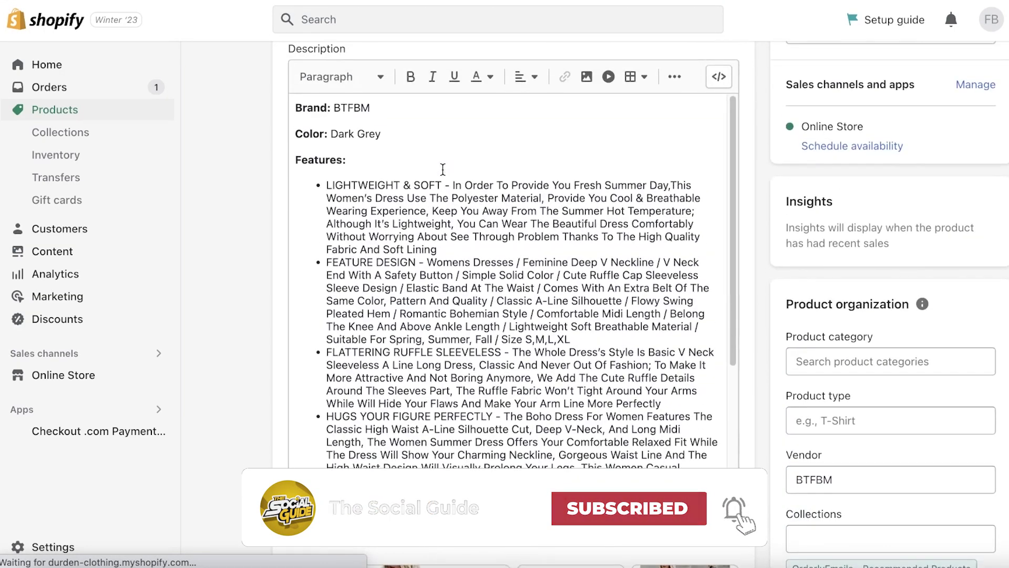
scroll(443, 168, "up", 4)
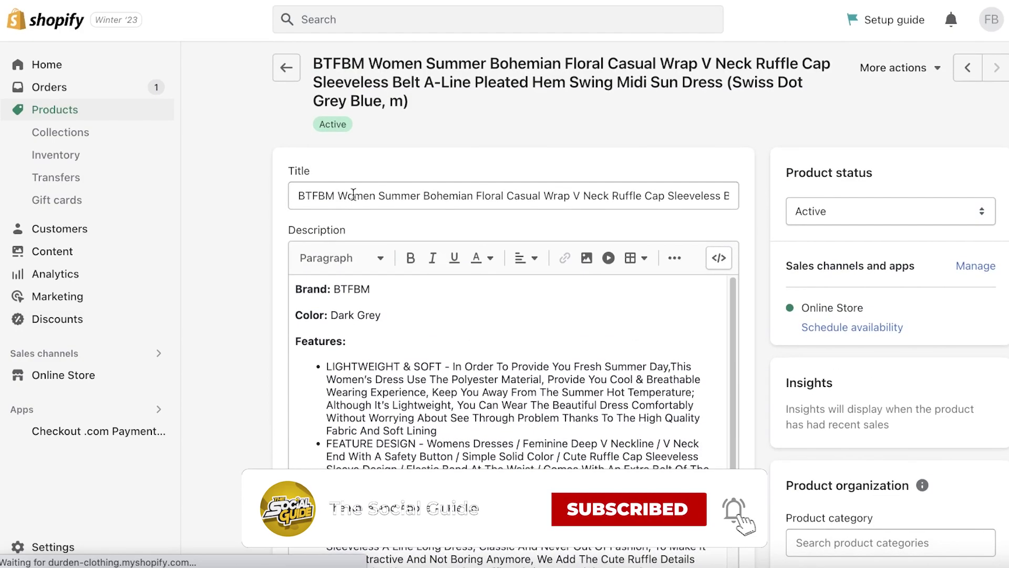
left_click(431, 193)
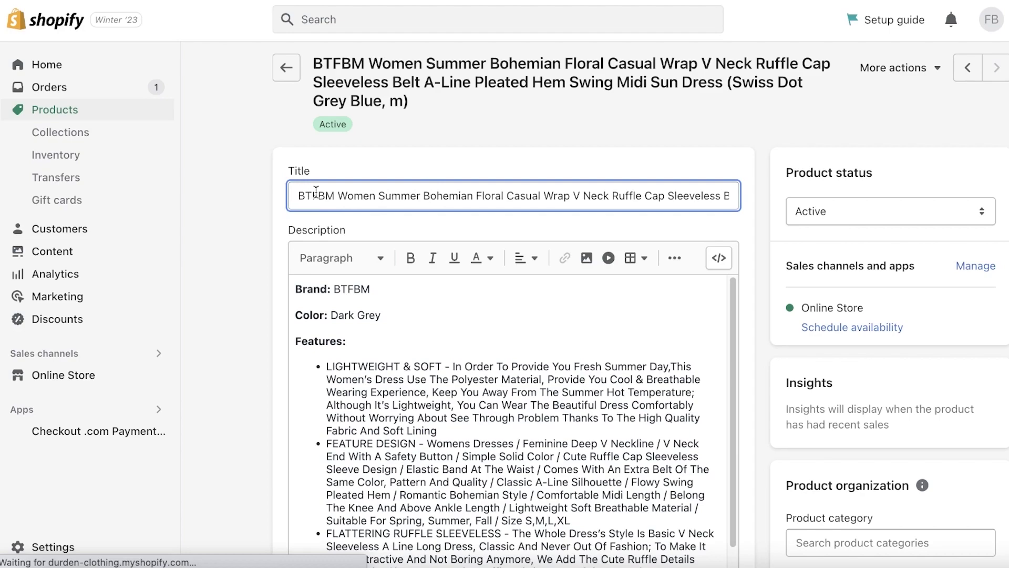
left_click_drag(423, 195, 234, 198)
key("BackSpace")
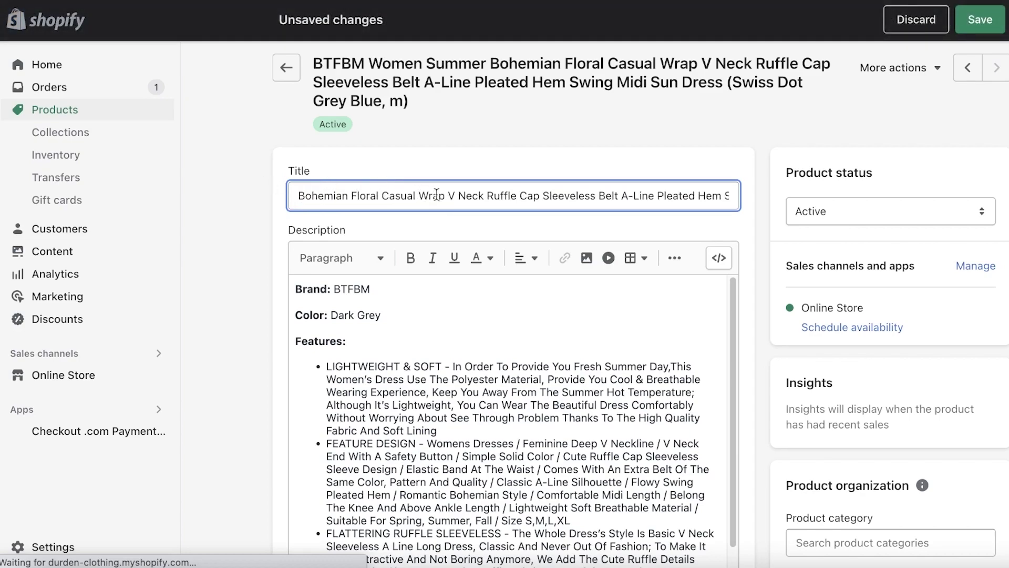
left_click_drag(584, 196, 960, 231)
key("BackSpace")
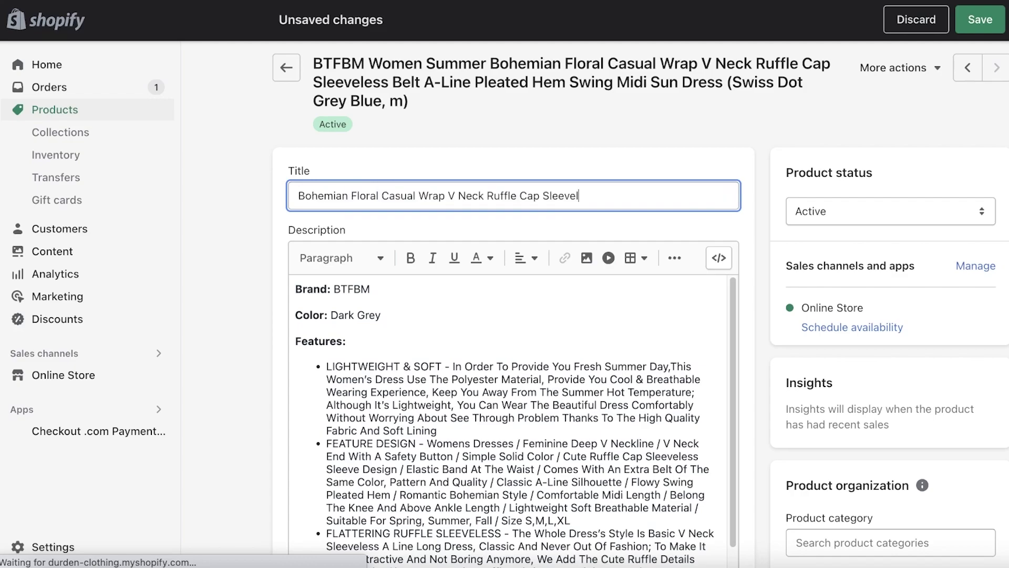
Save the retitled dress and return to the Products list
scroll(887, 173, "down", 8)
scroll(687, 288, "down", 15)
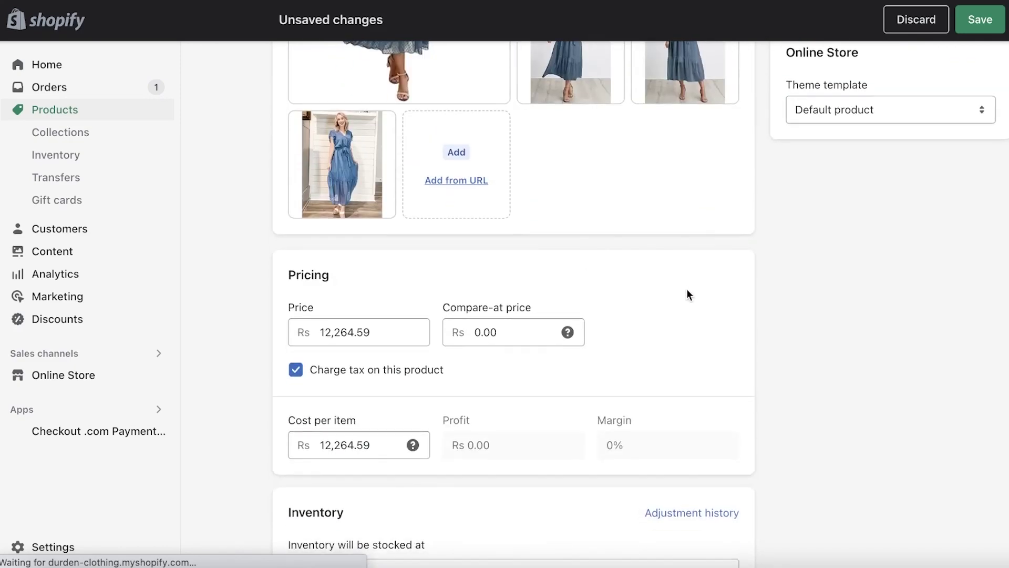
scroll(541, 219, "up", 4)
scroll(513, 239, "up", 4)
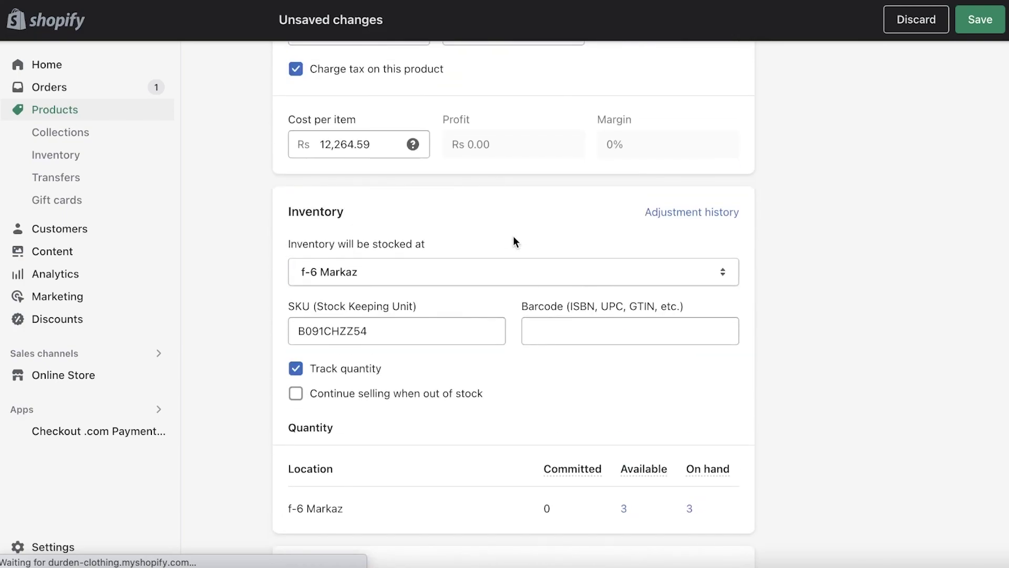
scroll(388, 226, "up", 3)
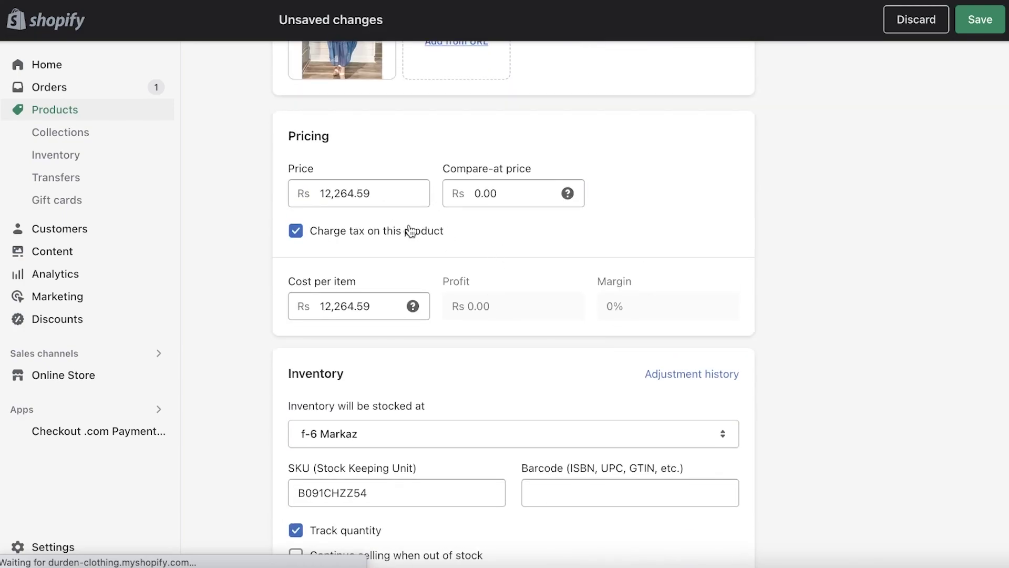
scroll(411, 232, "down", 10)
scroll(885, 167, "up", 15)
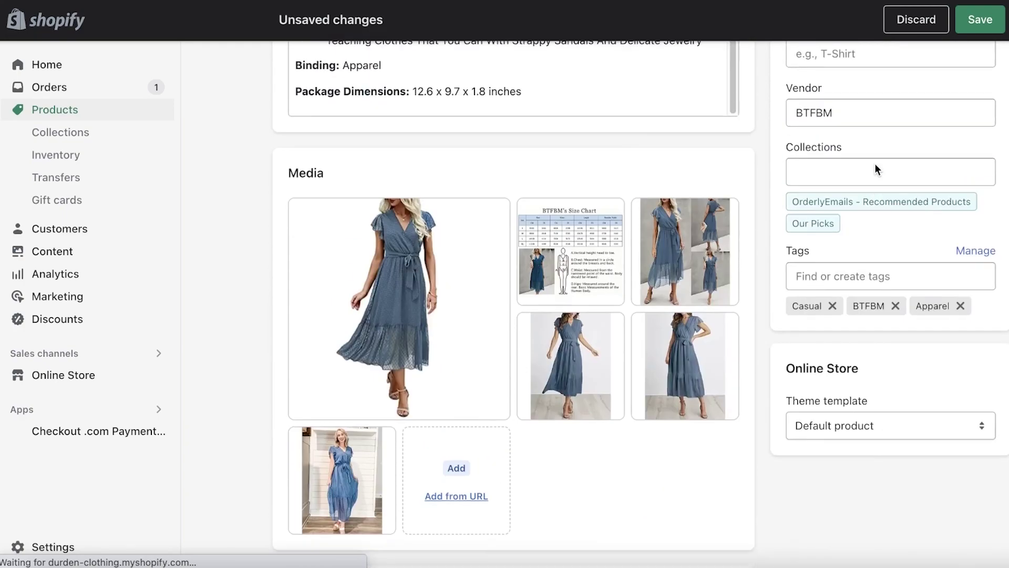
scroll(876, 167, "up", 10)
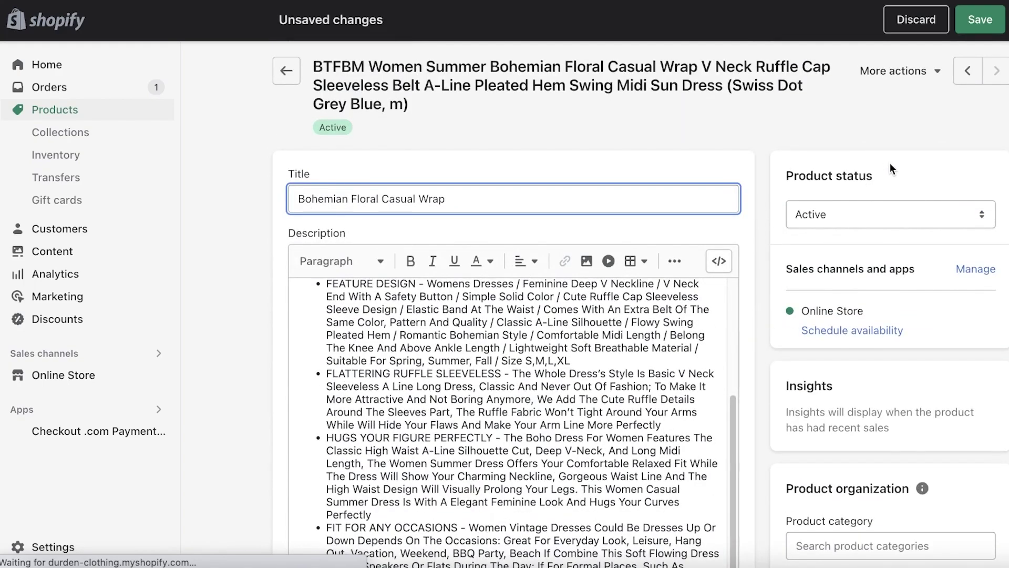
left_click(1001, 20)
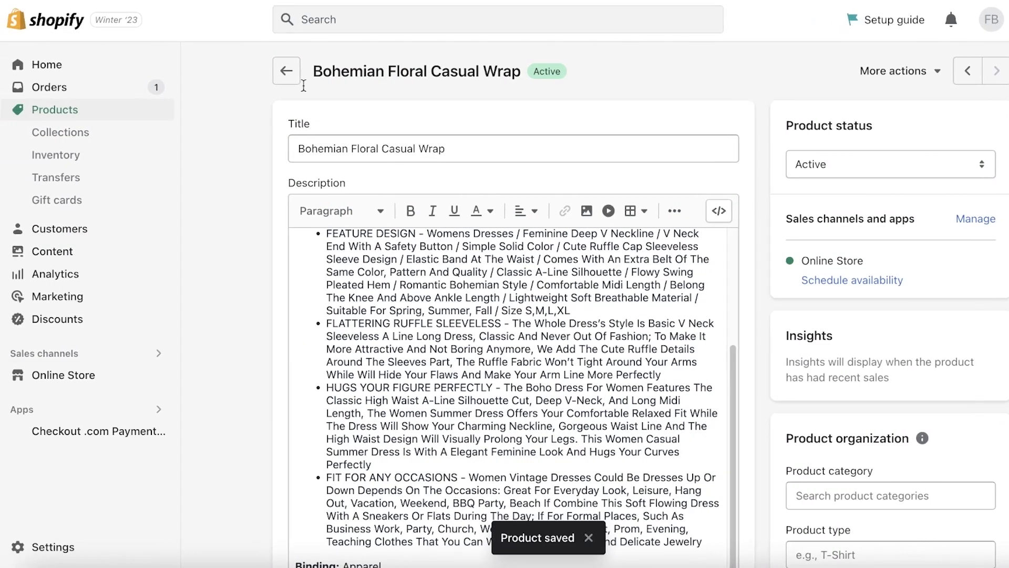
left_click(67, 114)
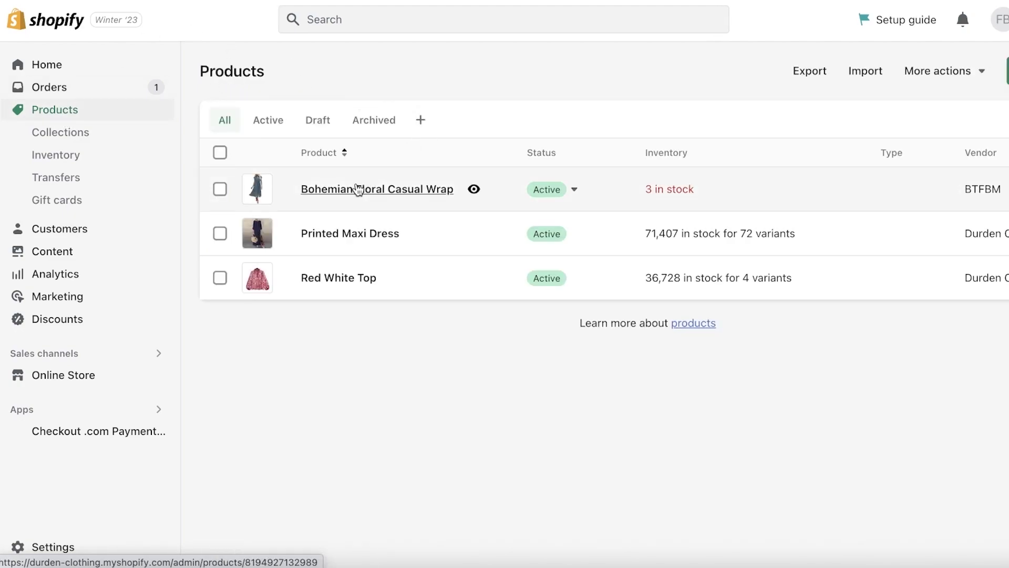
Preview Bohemian Floral Casual Wrap on the storefront, checking its title, Rs.12,264.59 PKR price and description
left_click(475, 190)
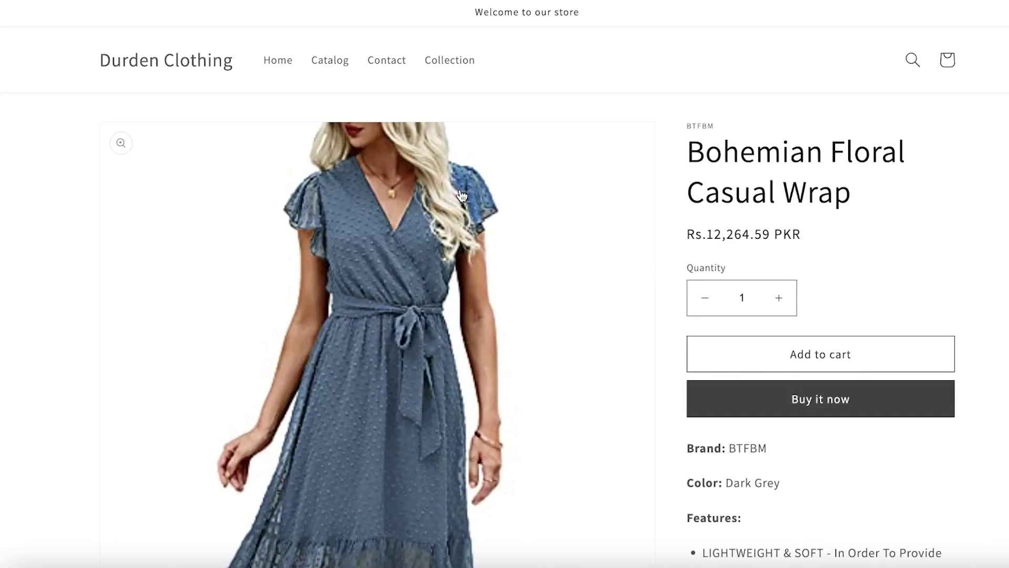
scroll(523, 232, "down", 15)
scroll(717, 104, "up", 10)
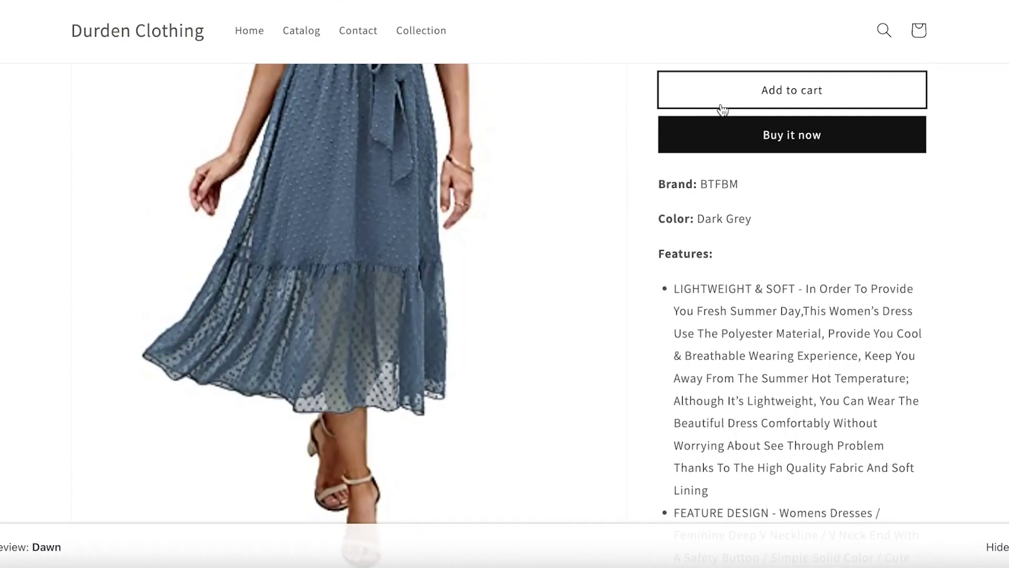
scroll(723, 109, "up", 3)
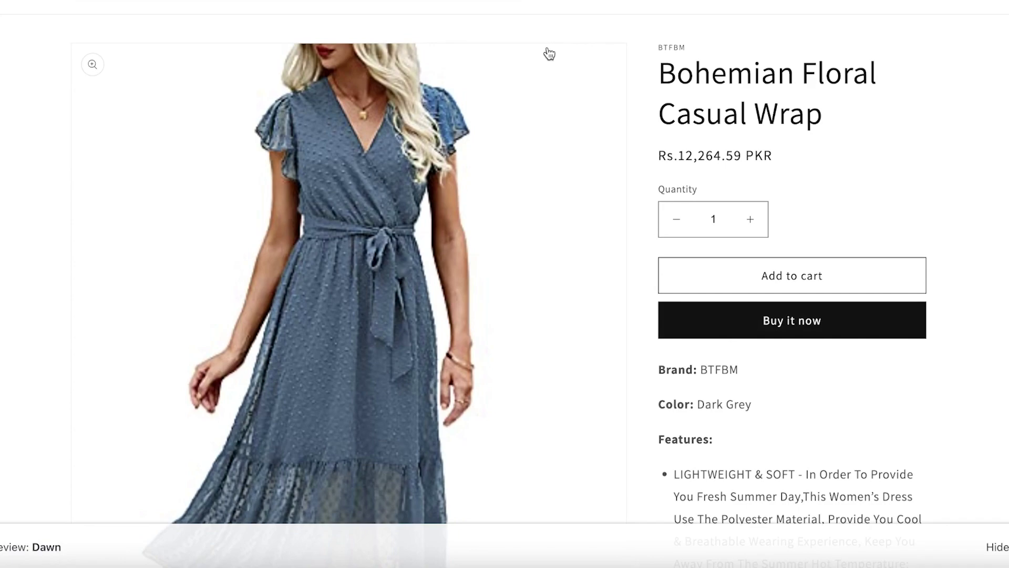
scroll(523, 94, "down", 7)
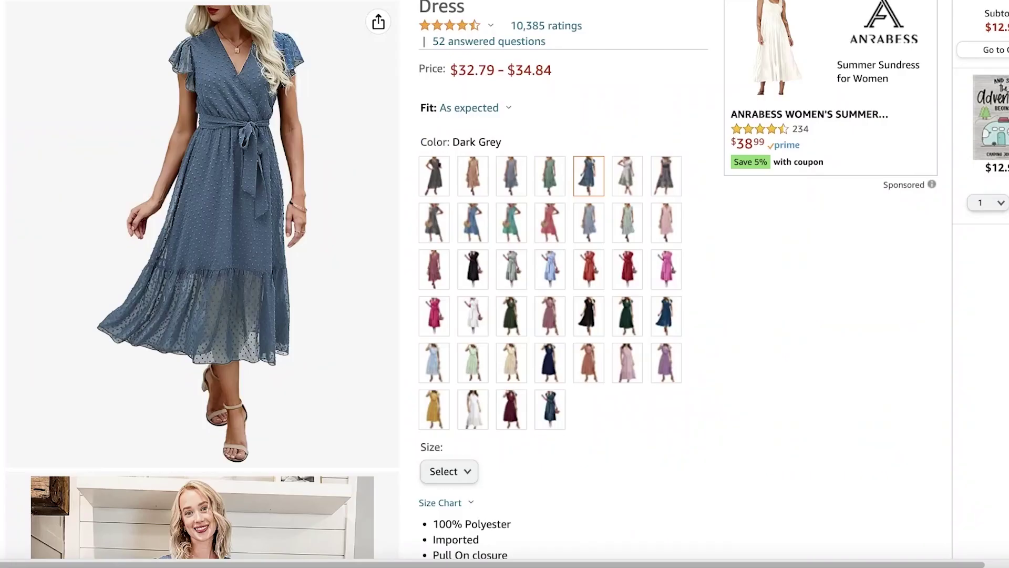
Scroll to the top of the Amazon dress listing and go to the Amazon home page
scroll(134, 74, "up", 5)
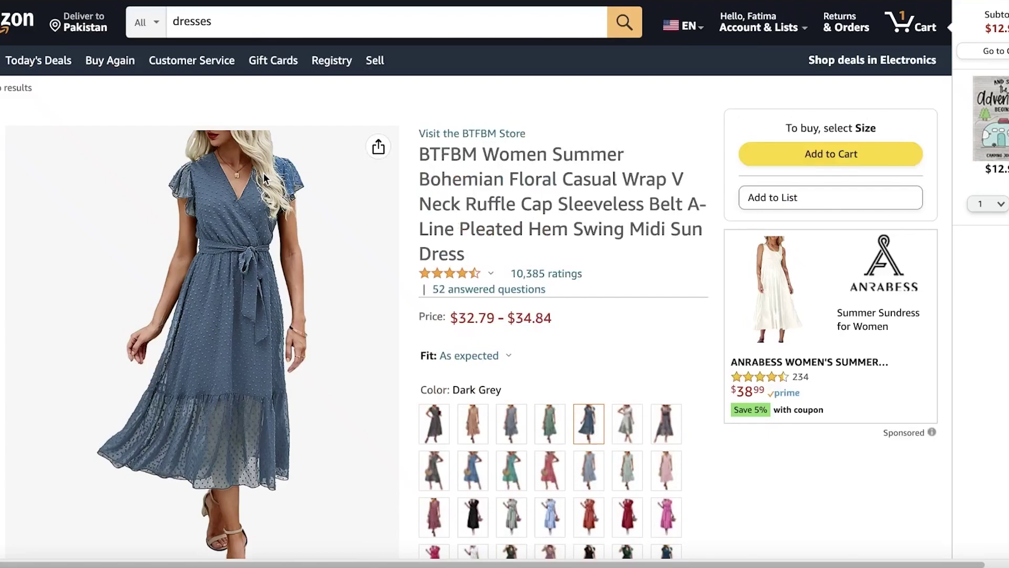
left_click(21, 53)
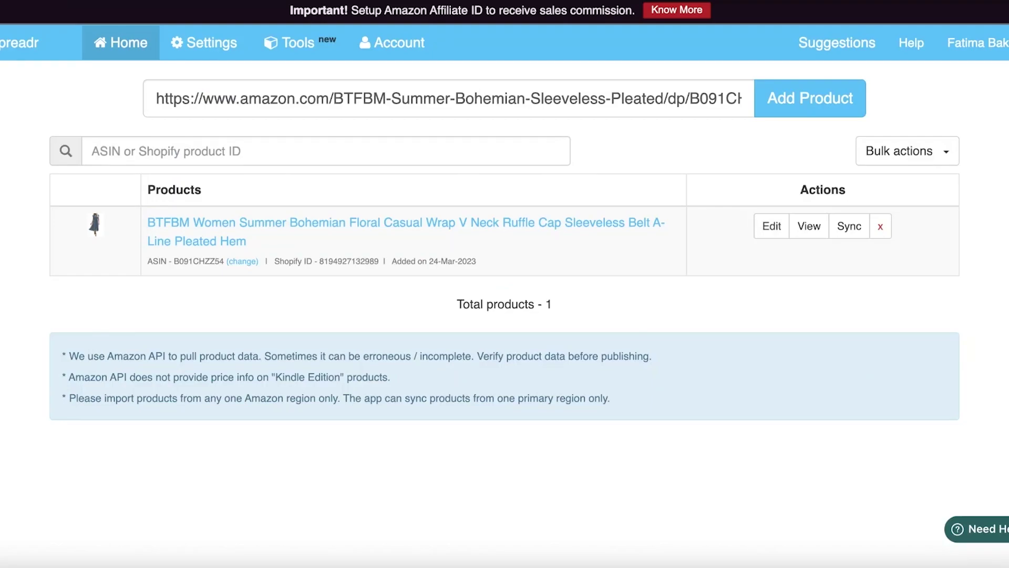
Start re-syncing the product with Amazon data, cancel it, and highlight the Amazon Affiliate ID notice
left_click(859, 226)
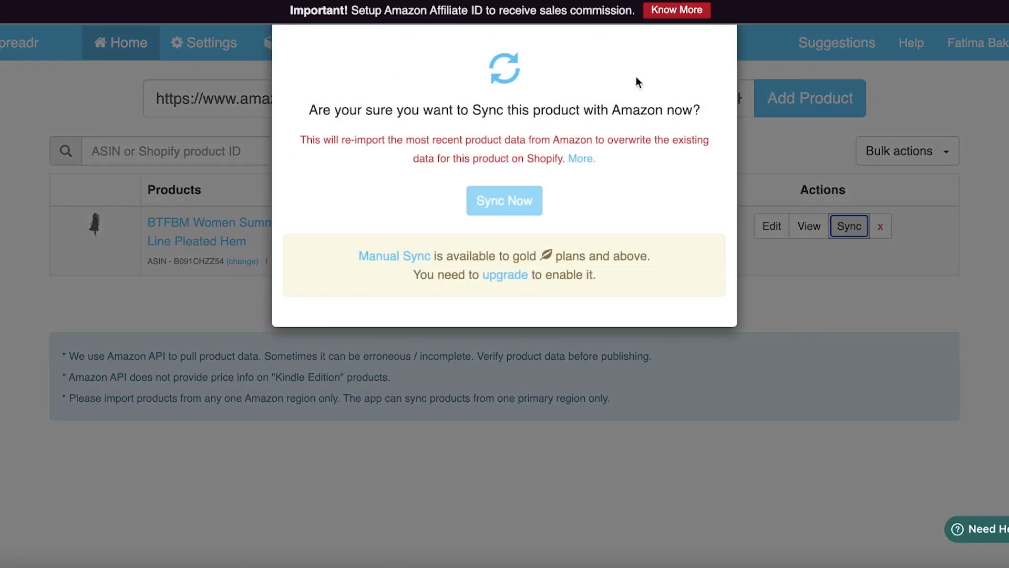
left_click(801, 81)
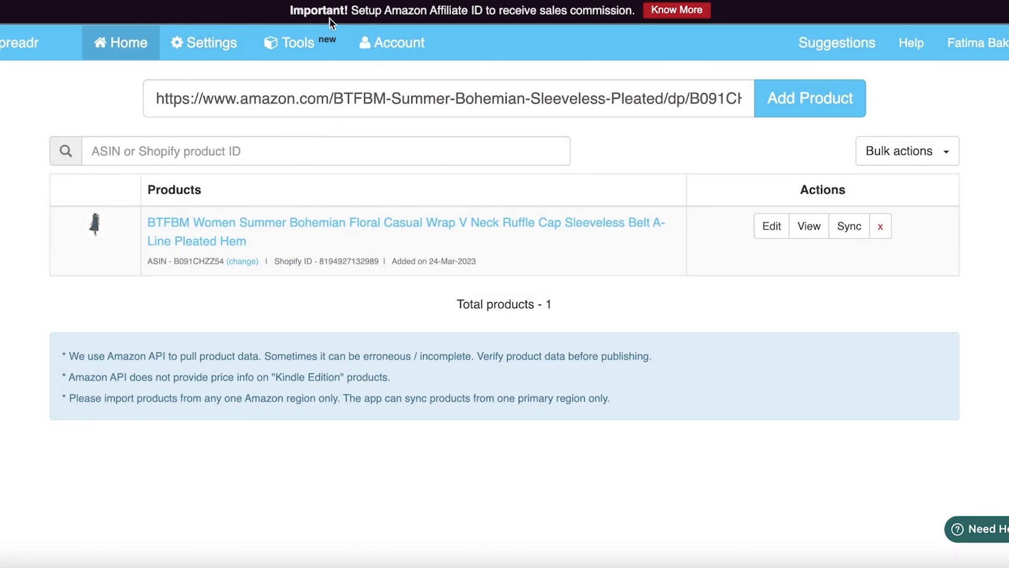
left_click_drag(384, 9, 483, 7)
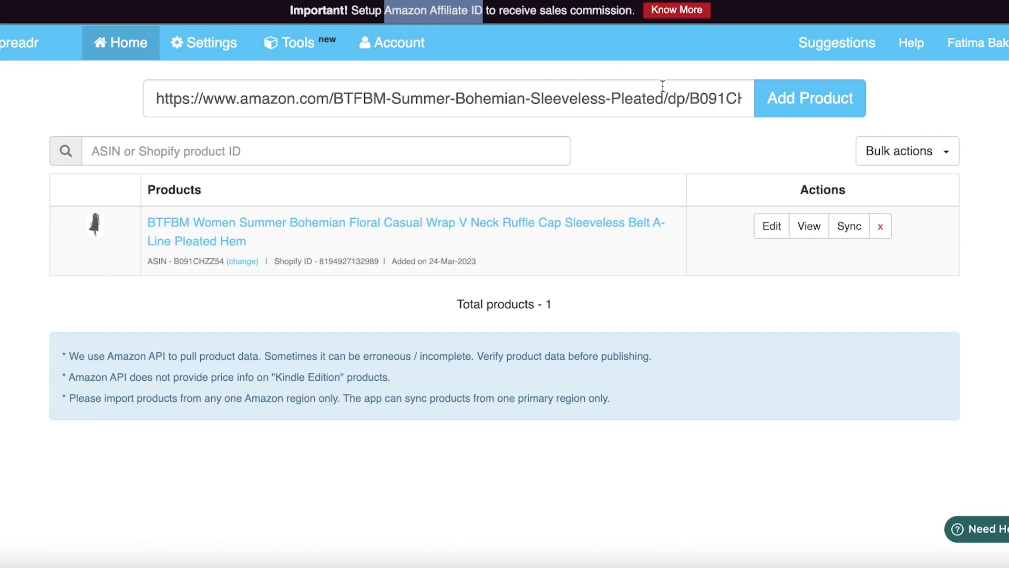
left_click(461, 37)
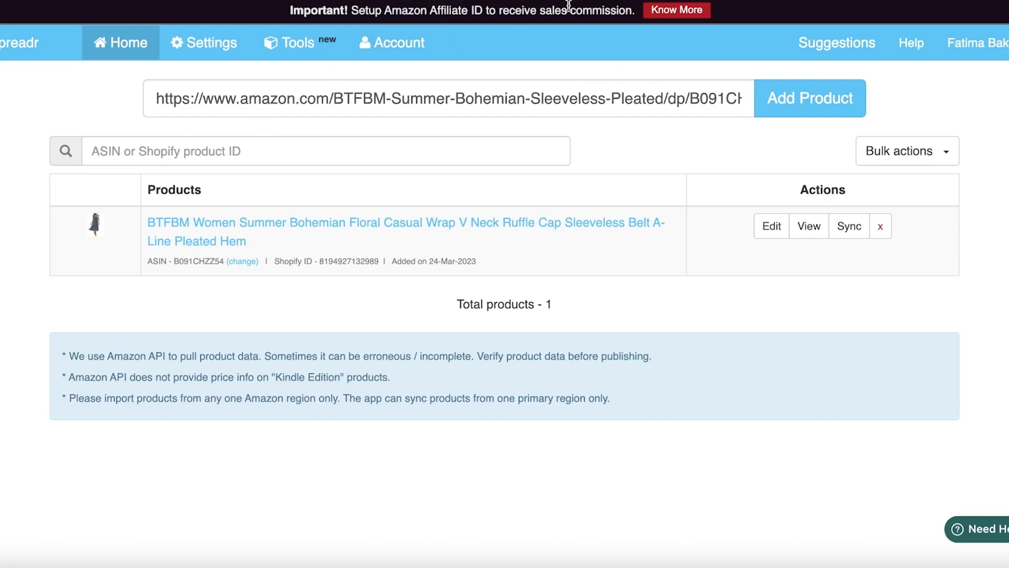
Visit Spreadr's Tools and Account pages, return to Home, and open and close the account menu
left_click(327, 41)
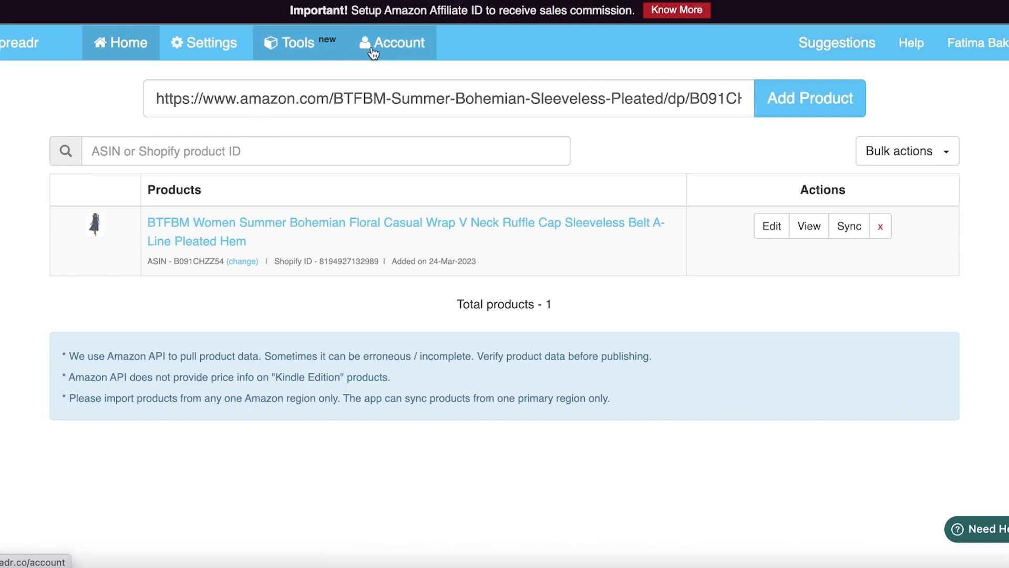
left_click(415, 22)
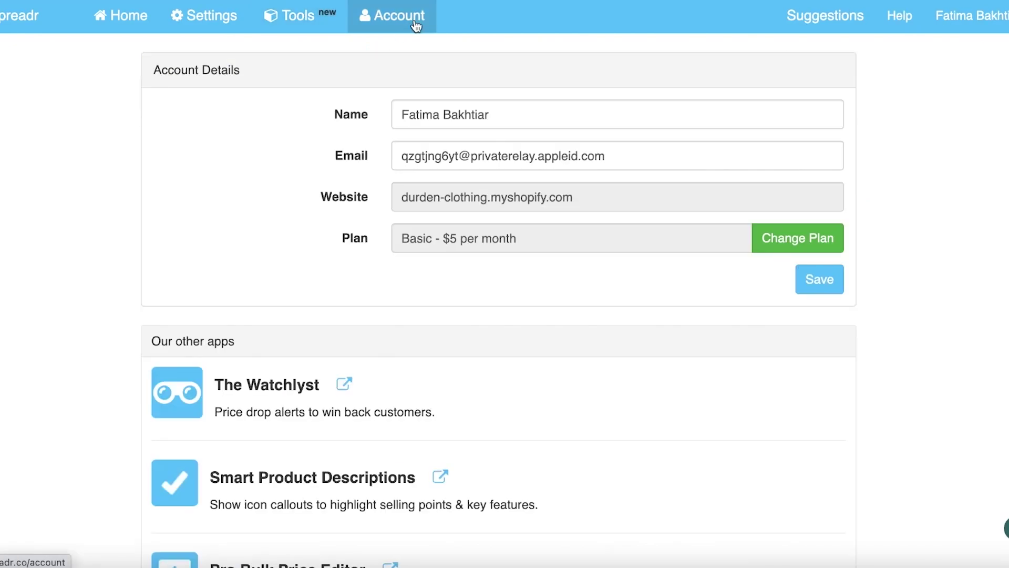
left_click(165, 31)
left_click(91, 29)
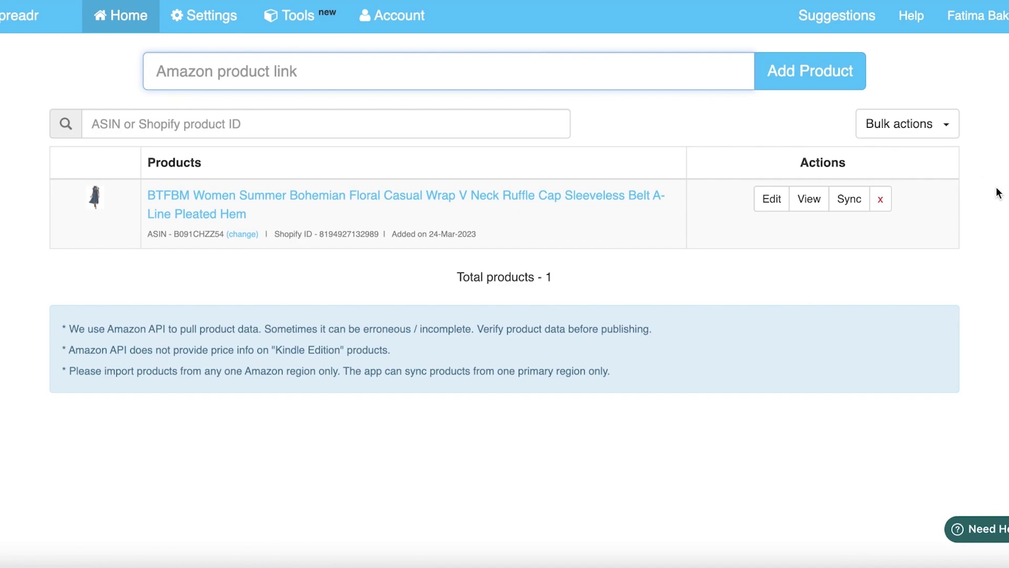
left_click(970, 16)
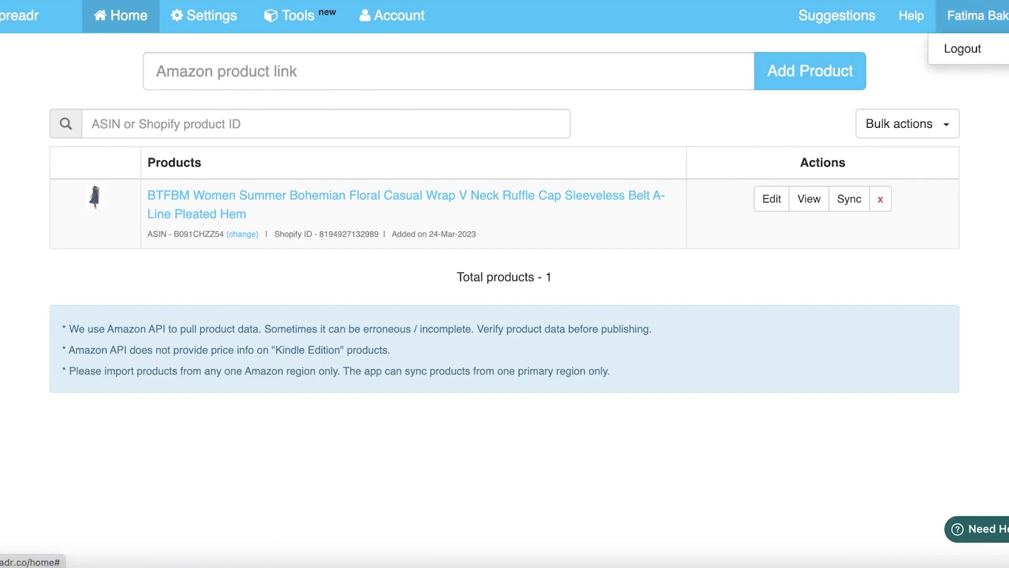
left_click(156, 406)
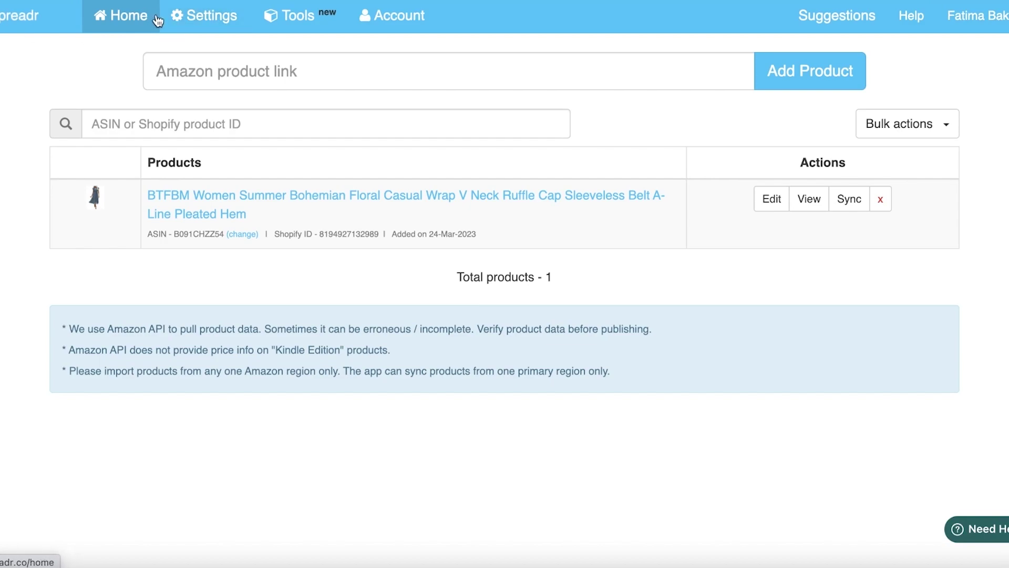
Review Spreadr's default values for new products, leaving the inventory policy unchanged
left_click(177, 21)
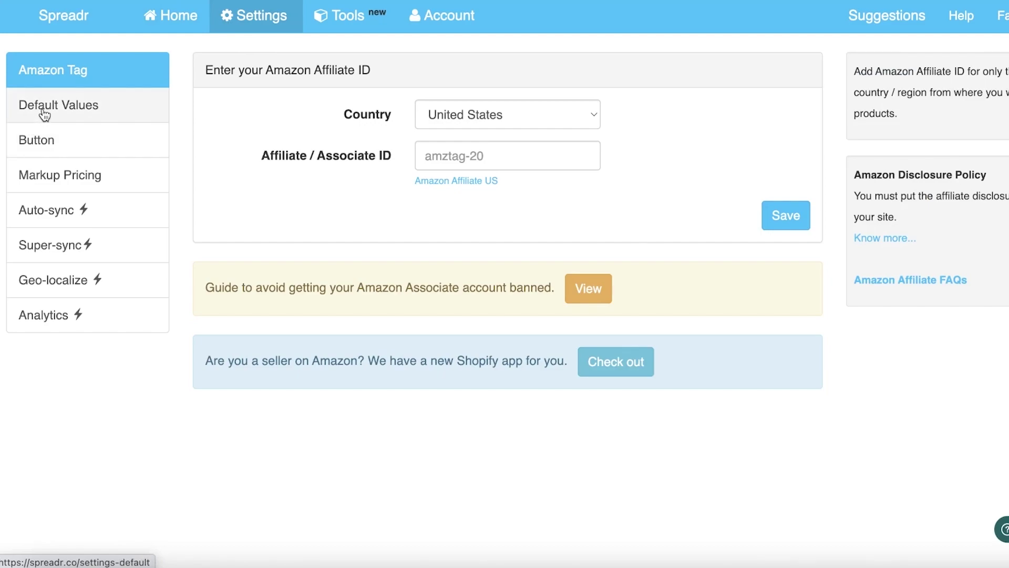
left_click(77, 108)
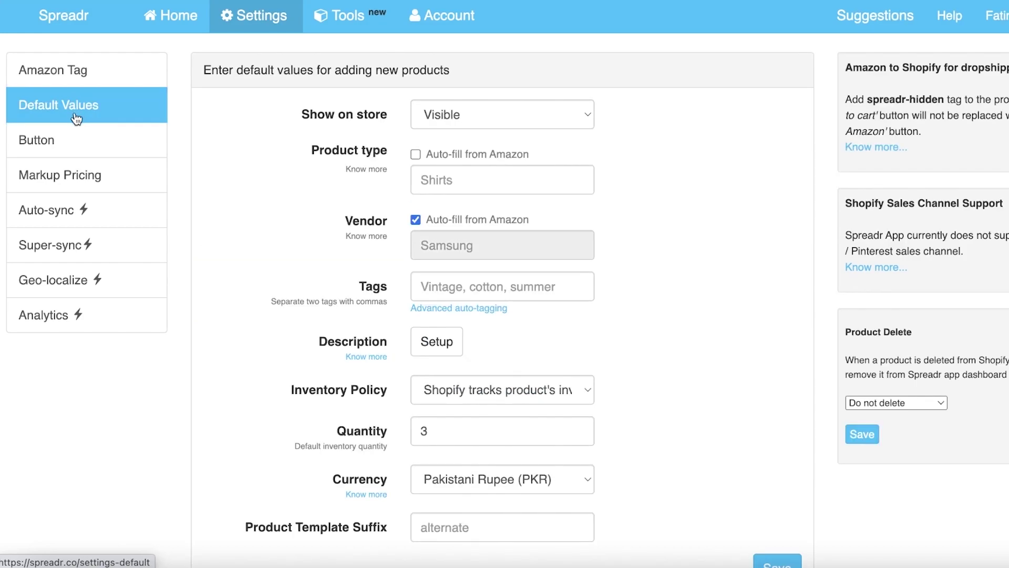
scroll(408, 231, "down", 1)
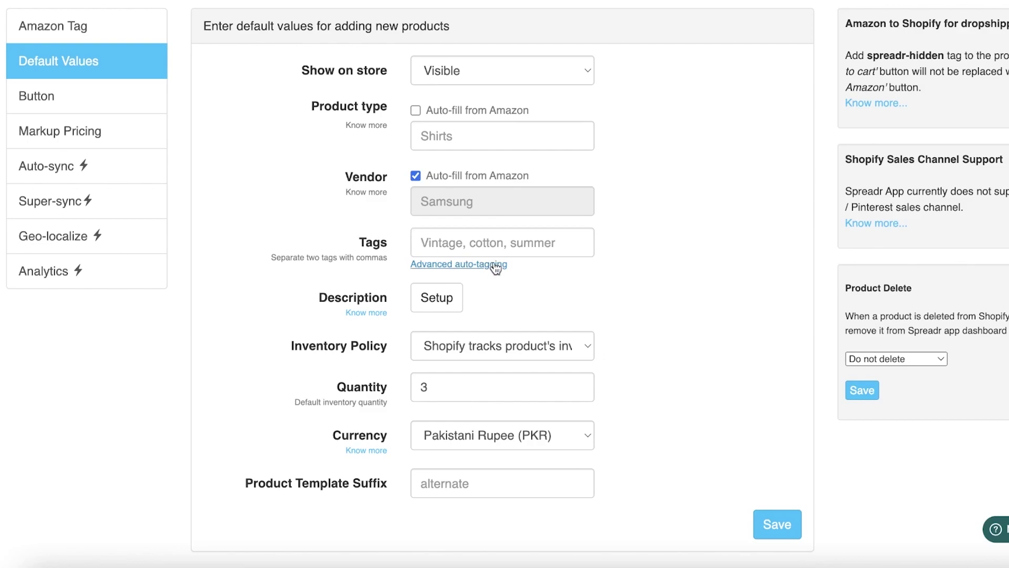
left_click(473, 346)
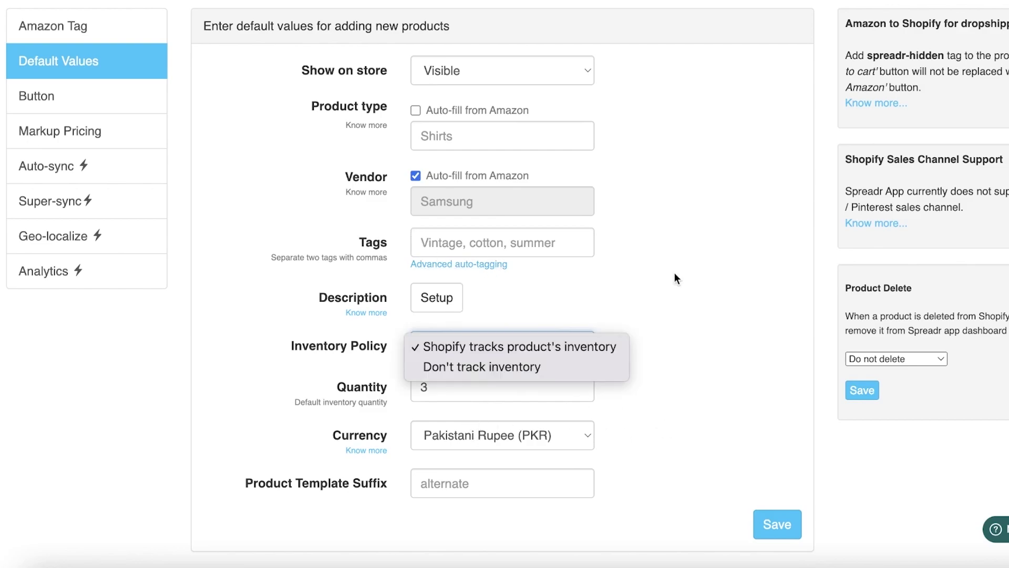
left_click(480, 345)
Look over the Amazon button text settings and place the cursor in the button text field
left_click(76, 109)
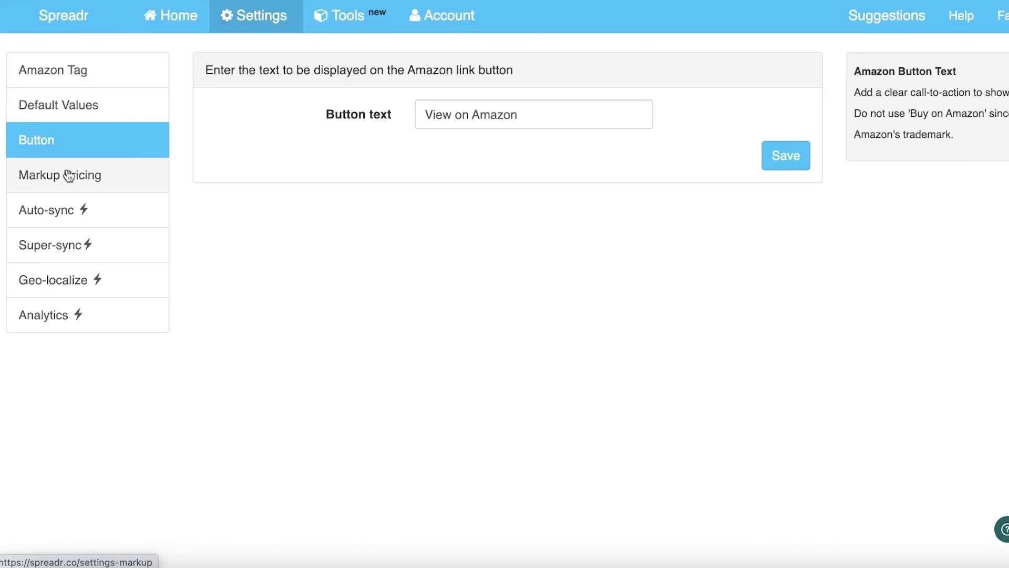
left_click(70, 174)
left_click(75, 147)
left_click(550, 110)
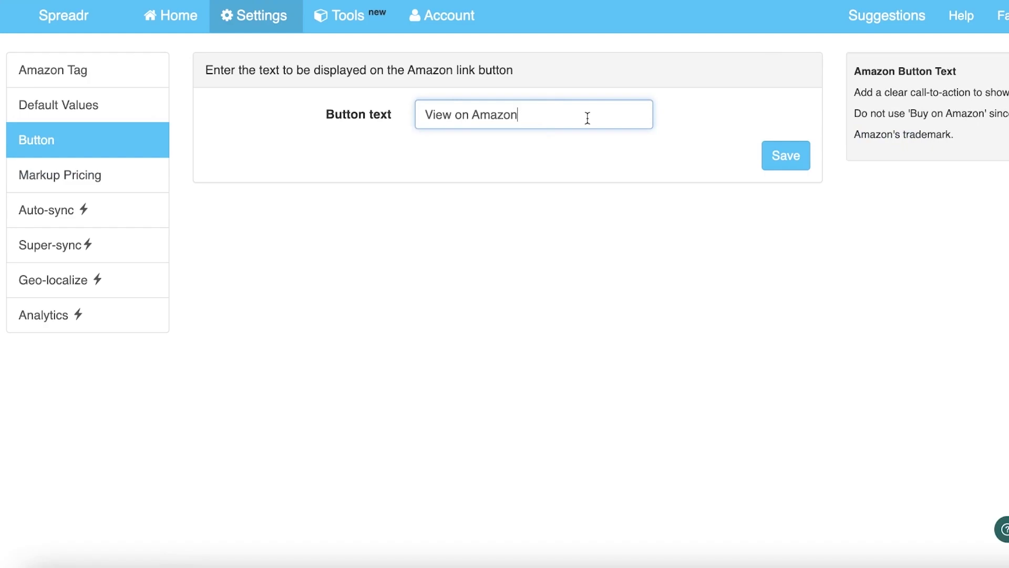
Review Markup Pricing, left at Do not apply markup pricing with cost per item unchanged
left_click(87, 187)
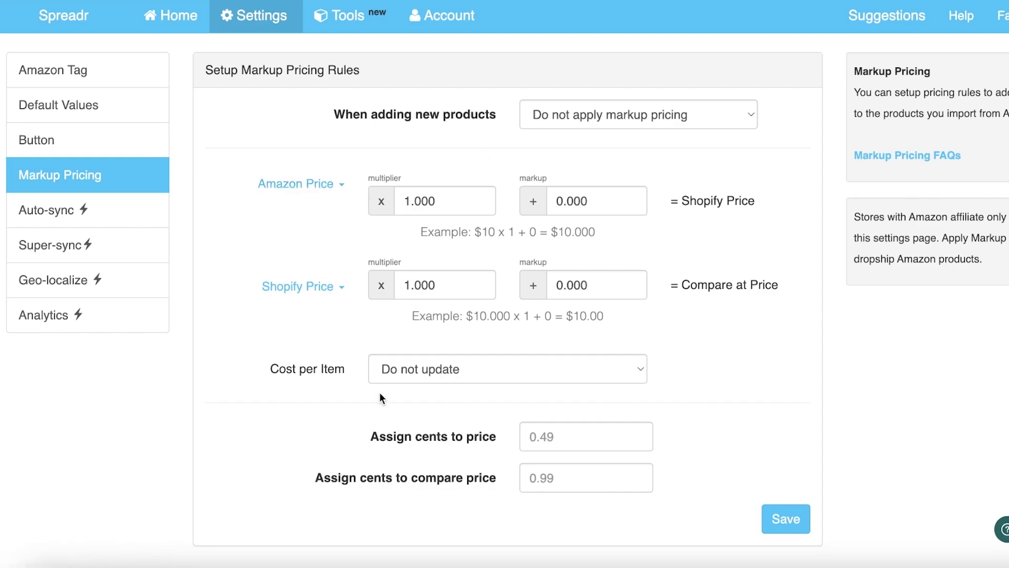
left_click(444, 368)
left_click(331, 348)
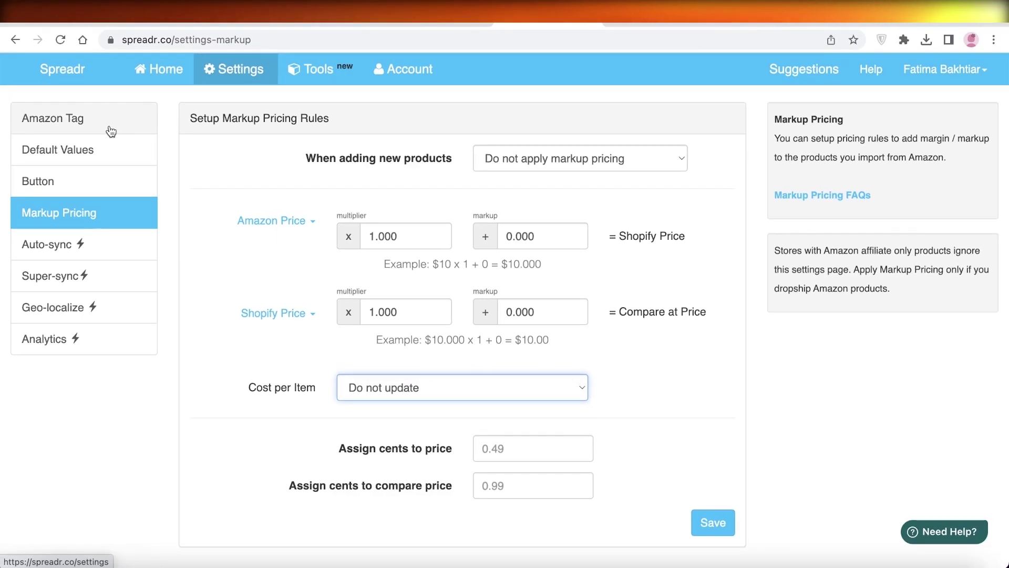
Glance at the product preview tab, then show the Shopify admin's Orders list with its two orders
left_click(662, 25)
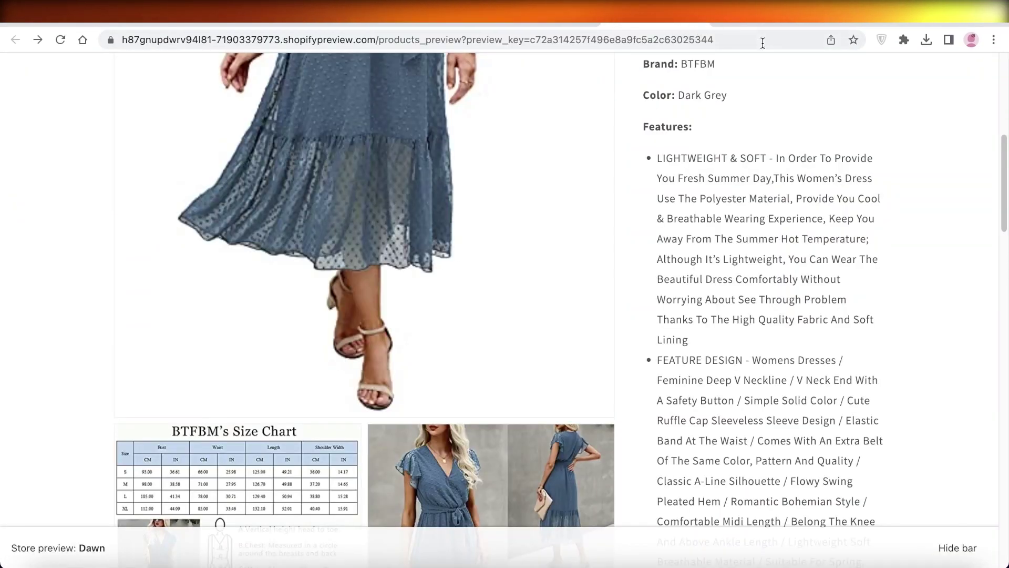
left_click(509, 24)
left_click(418, 23)
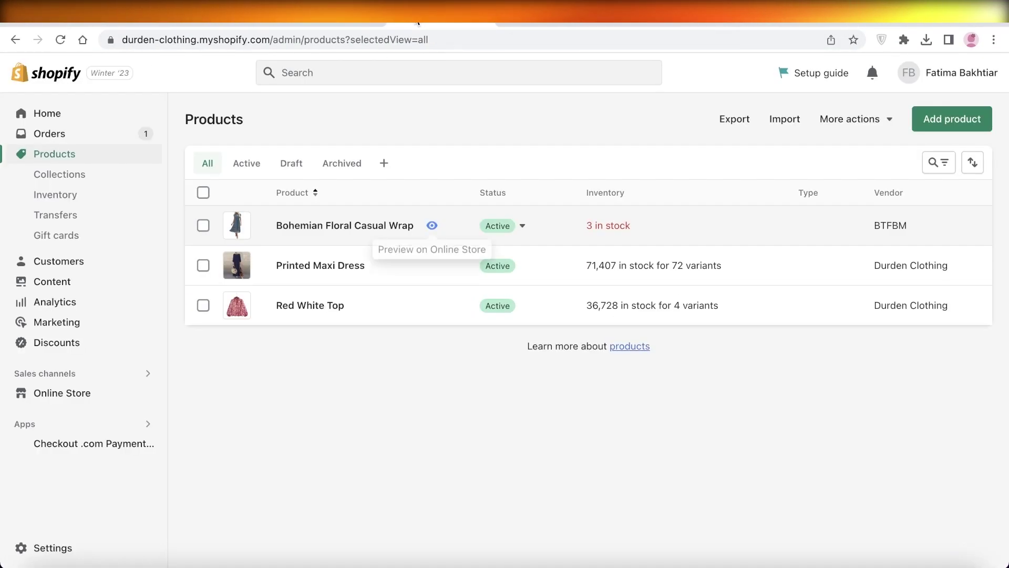
left_click(16, 430)
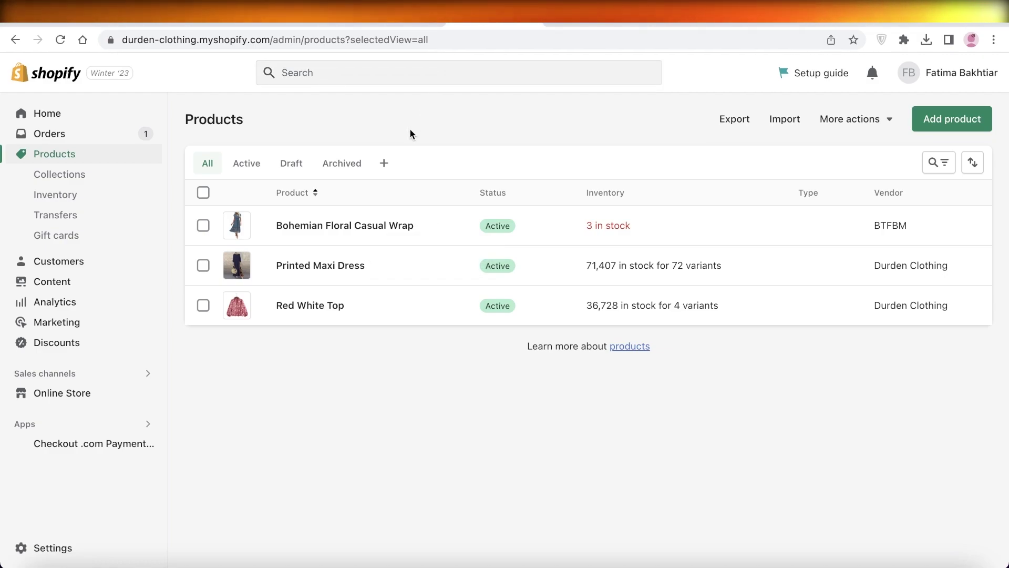
left_click(47, 133)
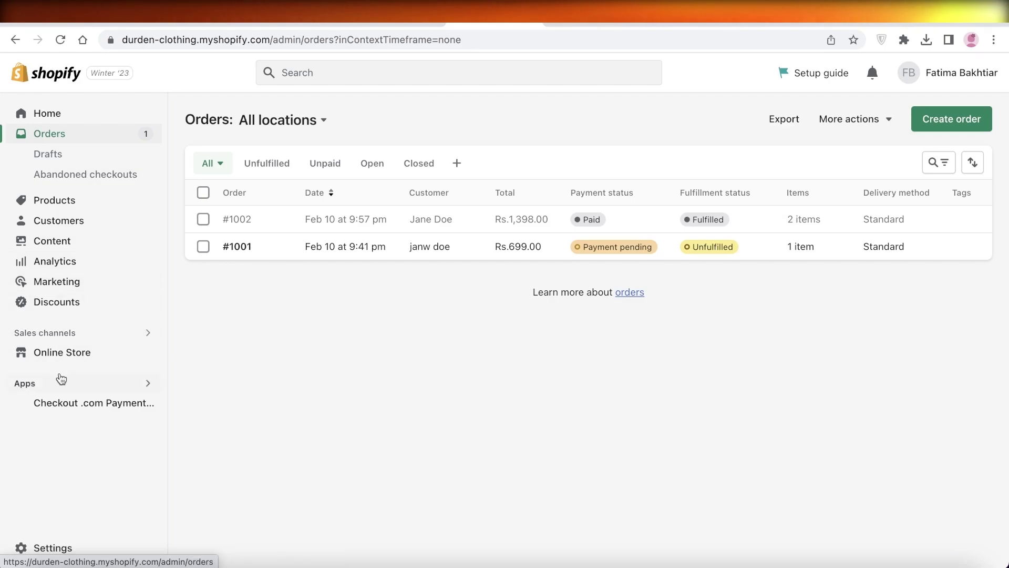
Check Apps and sales channels in settings, including Amazon Importer Spreadr App, then launch the Shopify App Store
left_click(46, 545)
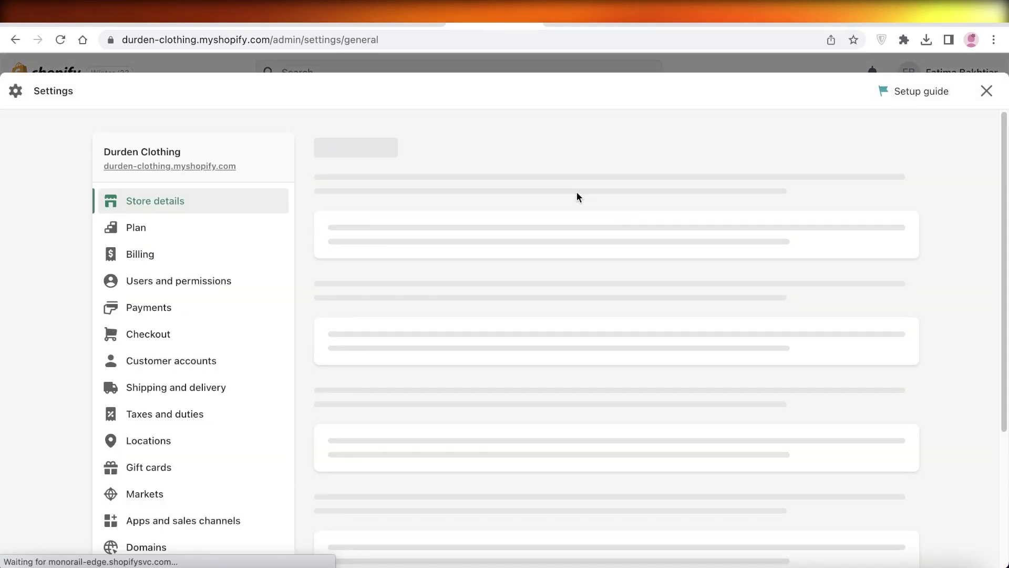
left_click(183, 341)
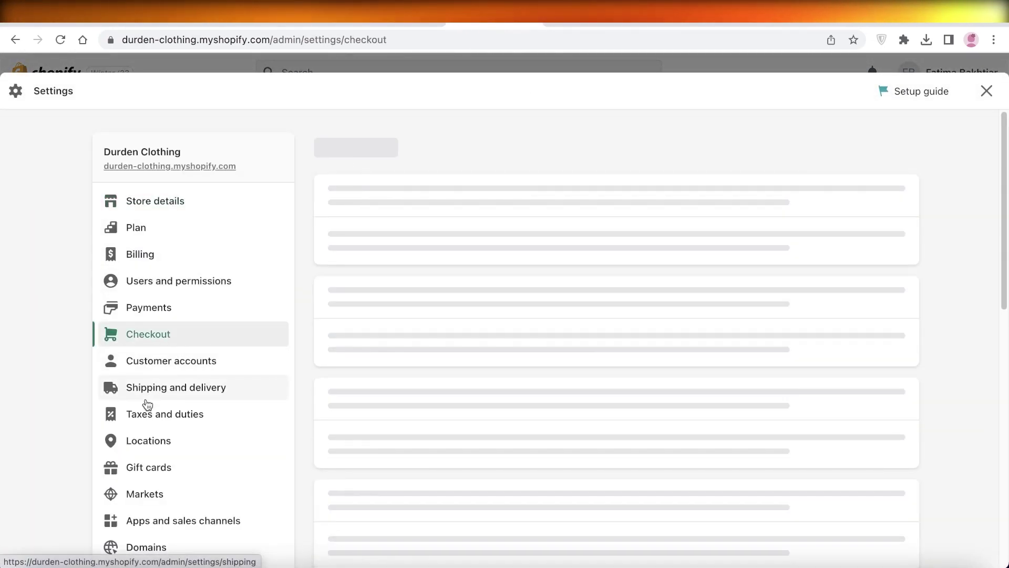
left_click(152, 520)
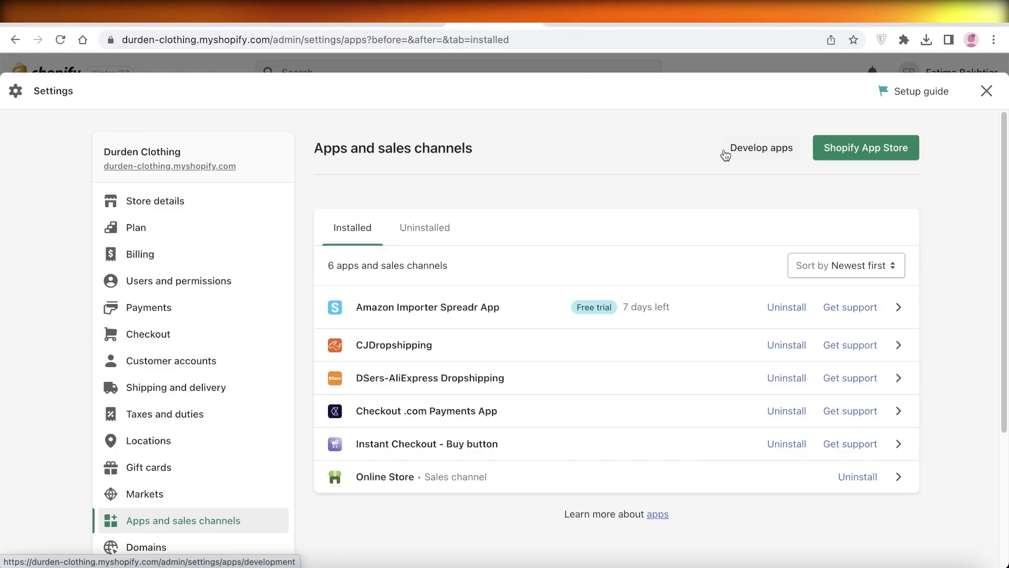
left_click(848, 149)
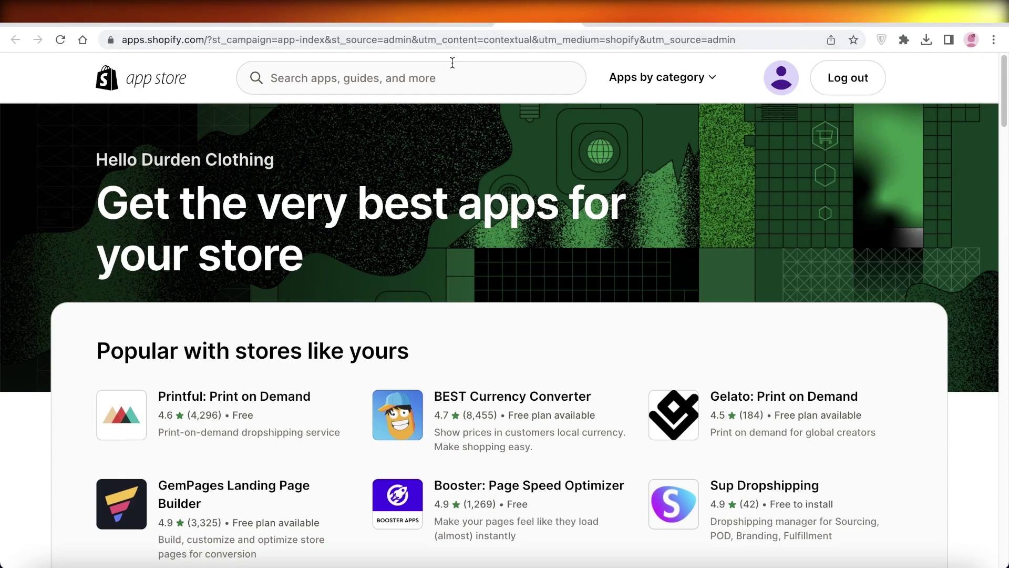
Scroll through the App Store's recommended and recently viewed apps, then open a new blank browser tab
scroll(436, 79, "down", 10)
scroll(408, 100, "up", 6)
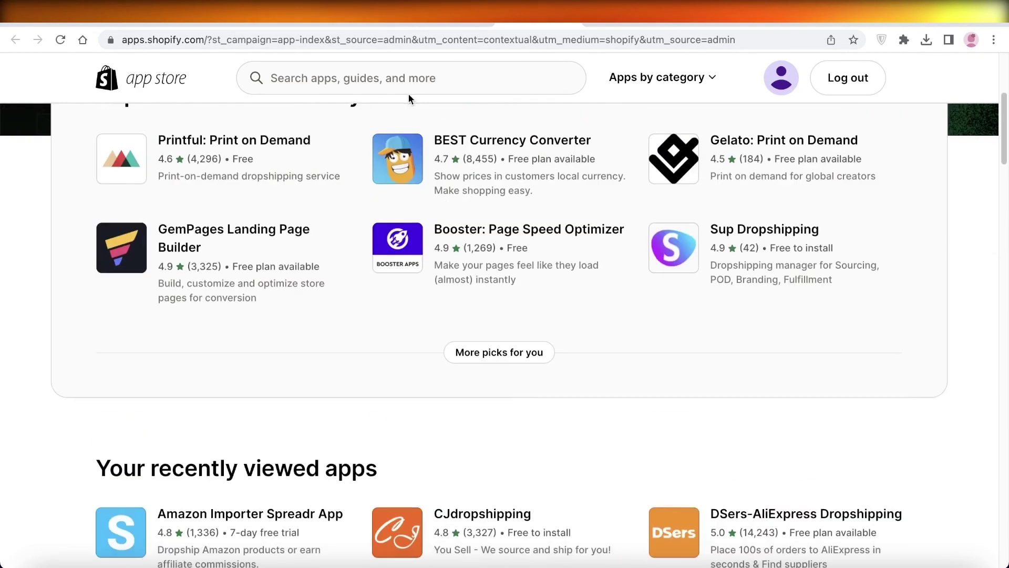
scroll(487, 149, "up", 5)
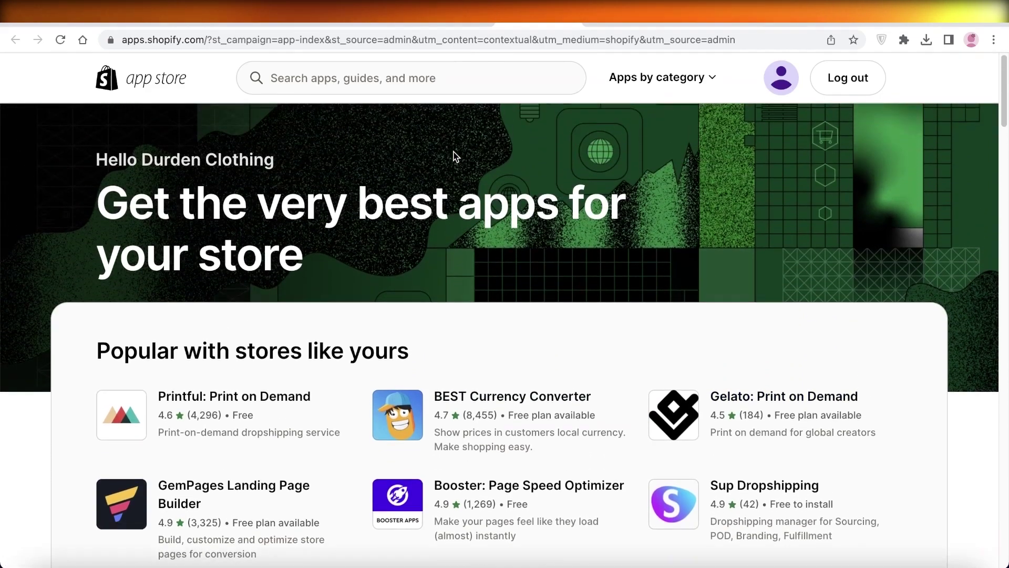
scroll(453, 152, "down", 2)
scroll(452, 150, "down", 5)
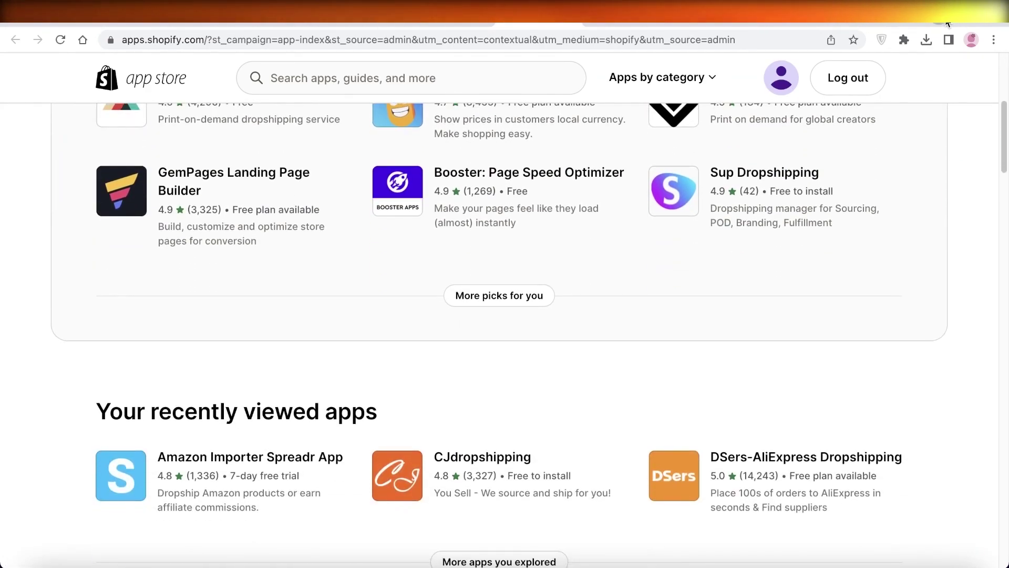
key("super+t")
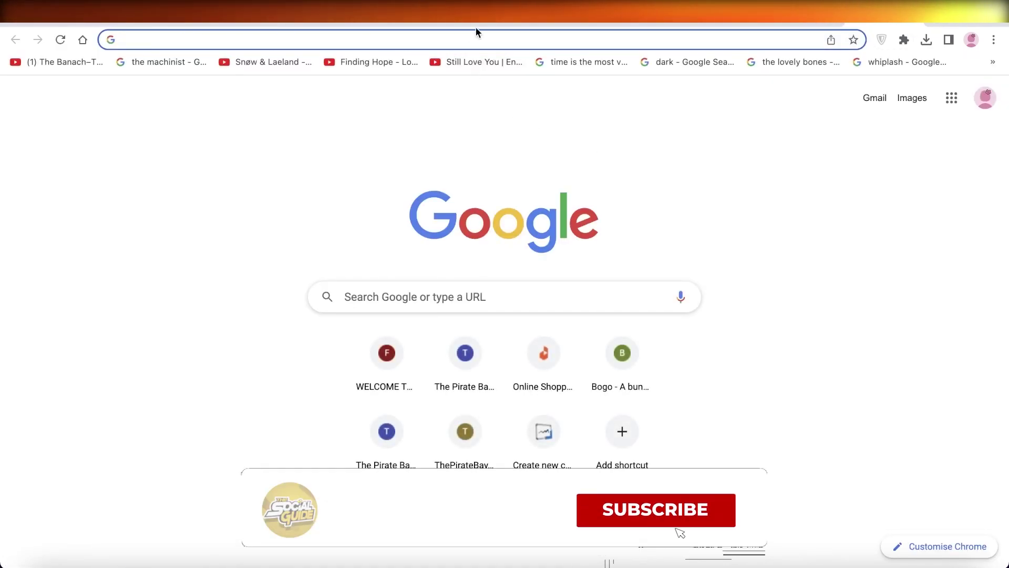
Return to the Shopify tab and close the Settings overlay to get back to Orders
left_click(417, 23)
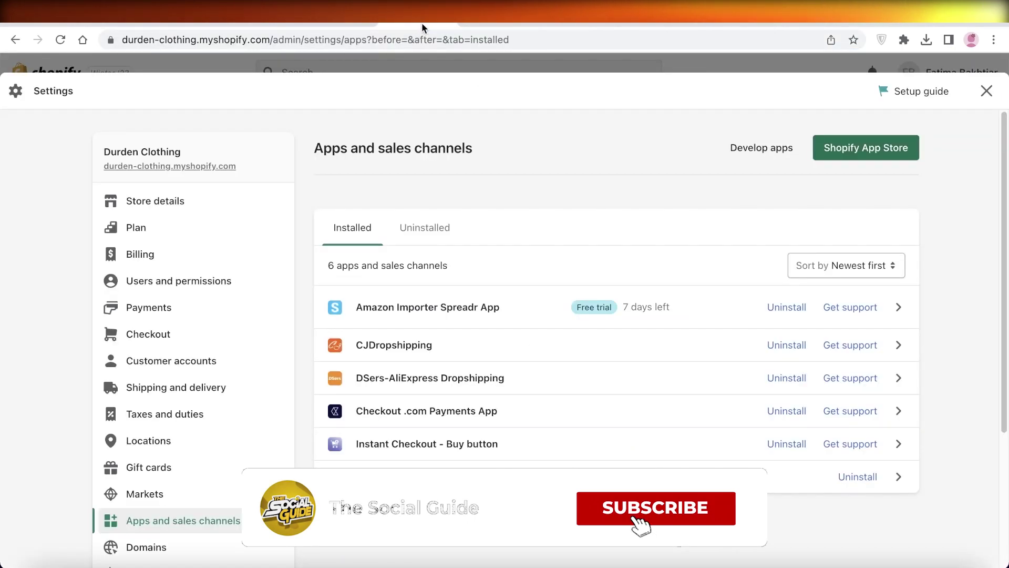
left_click(987, 90)
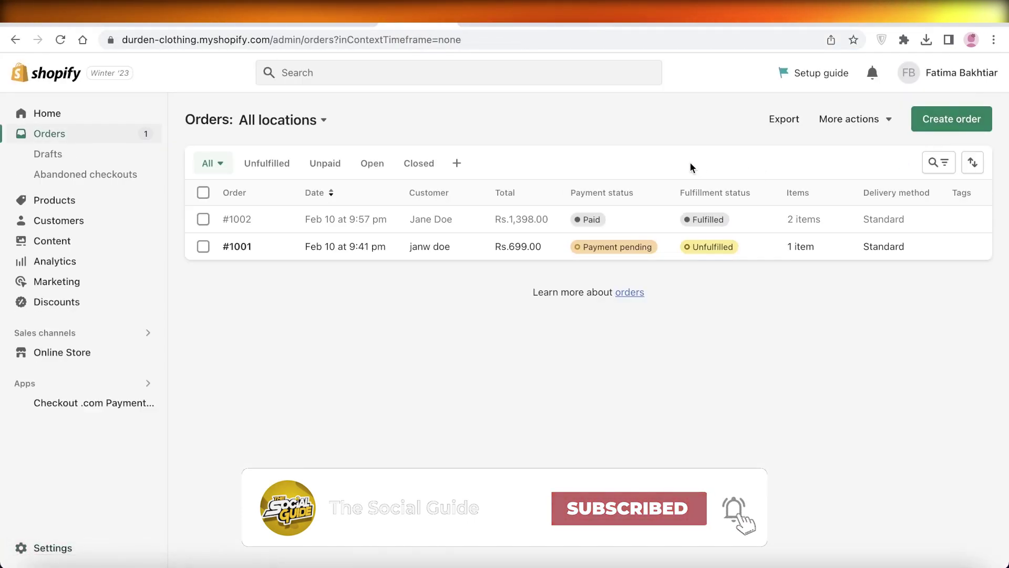